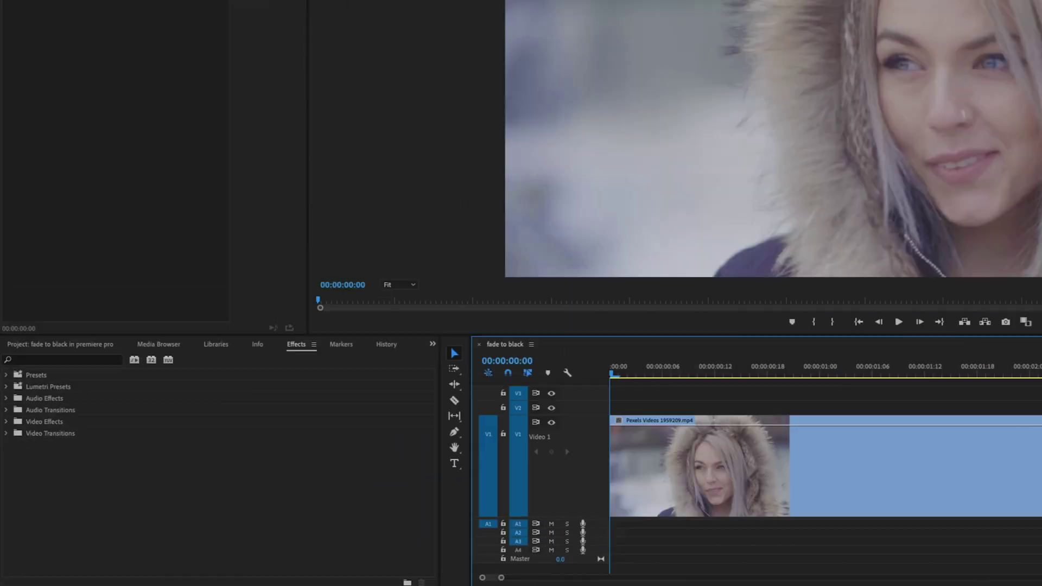
Open the Effects panel and expand Video Transitions > Dissolve.
{"action": "left_click", "coordinate": [249, 4]}
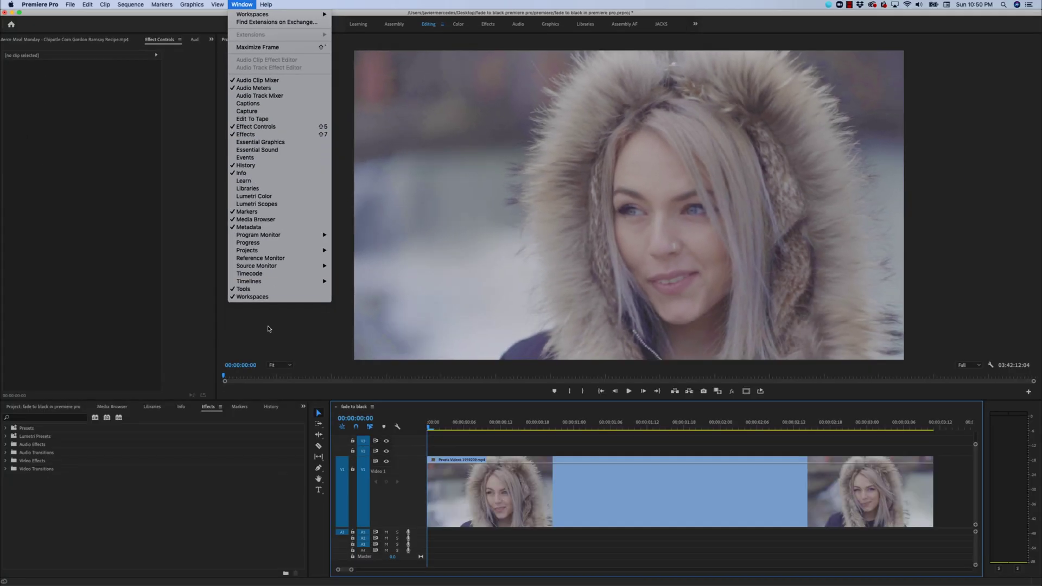
{"action": "left_click", "coordinate": [252, 484]}
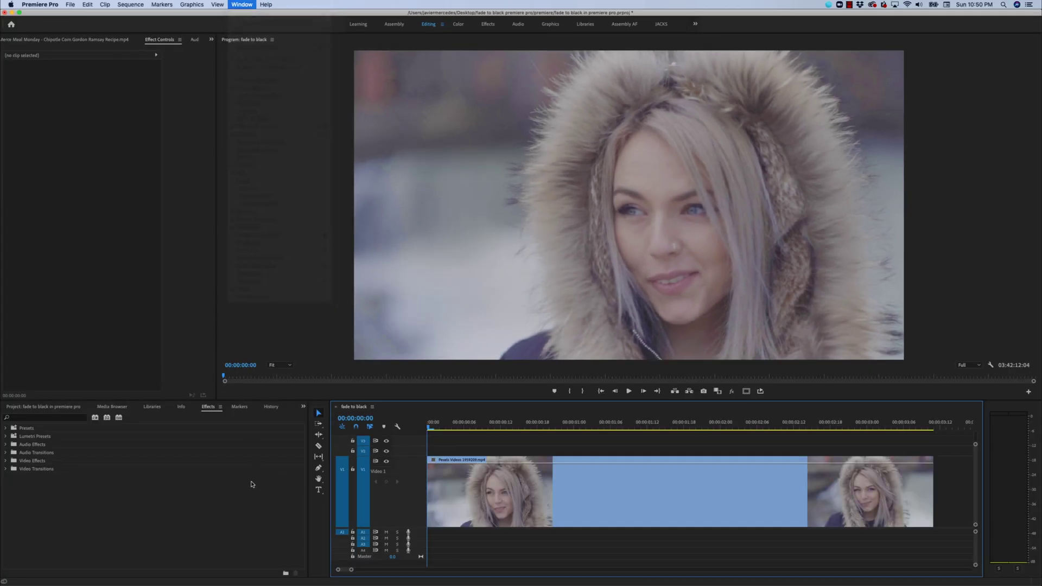
{"action": "left_click", "coordinate": [245, 478]}
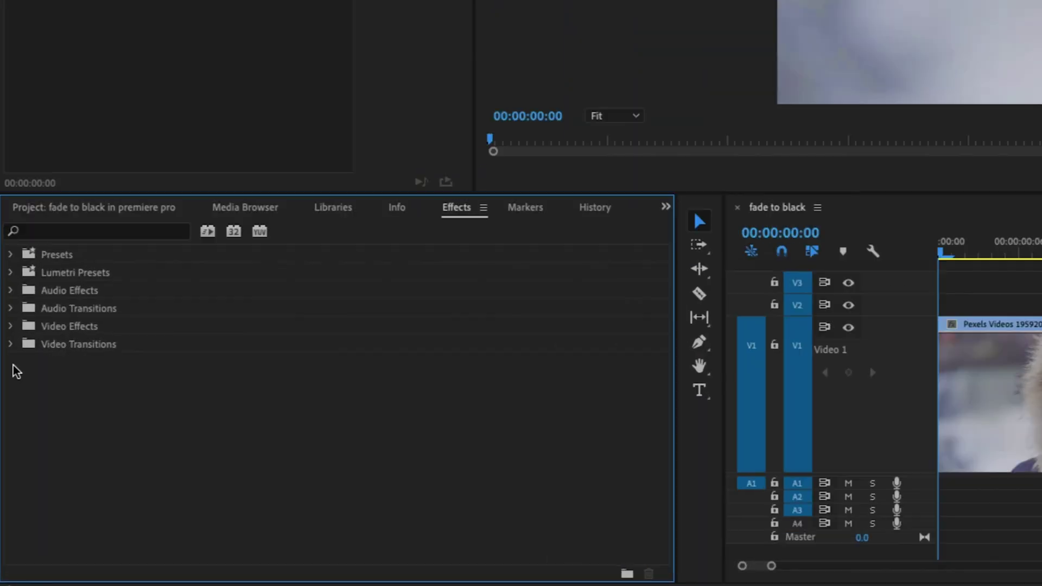
{"action": "left_click", "coordinate": [7, 469]}
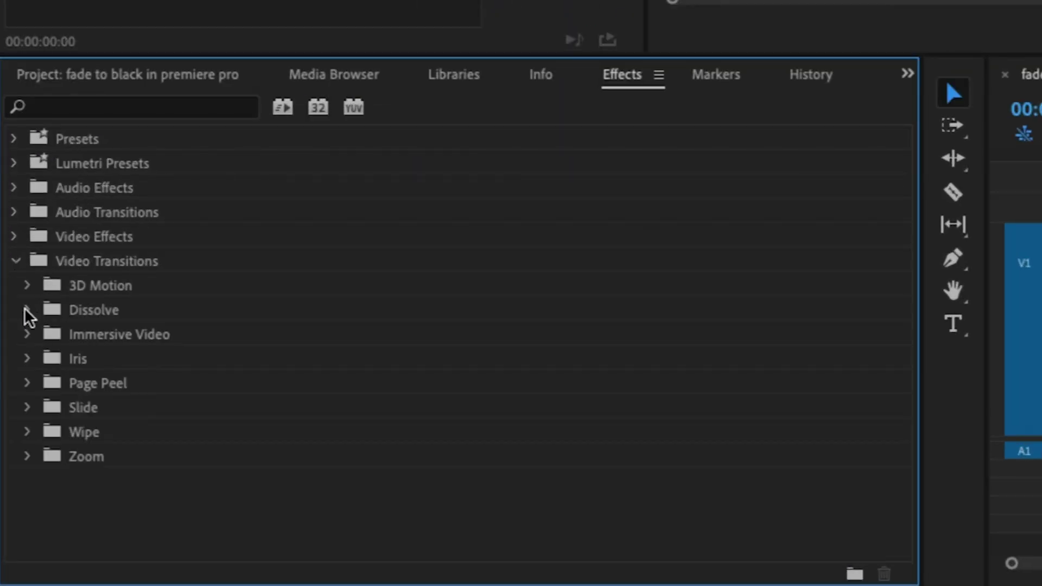
{"action": "left_click", "coordinate": [27, 310]}
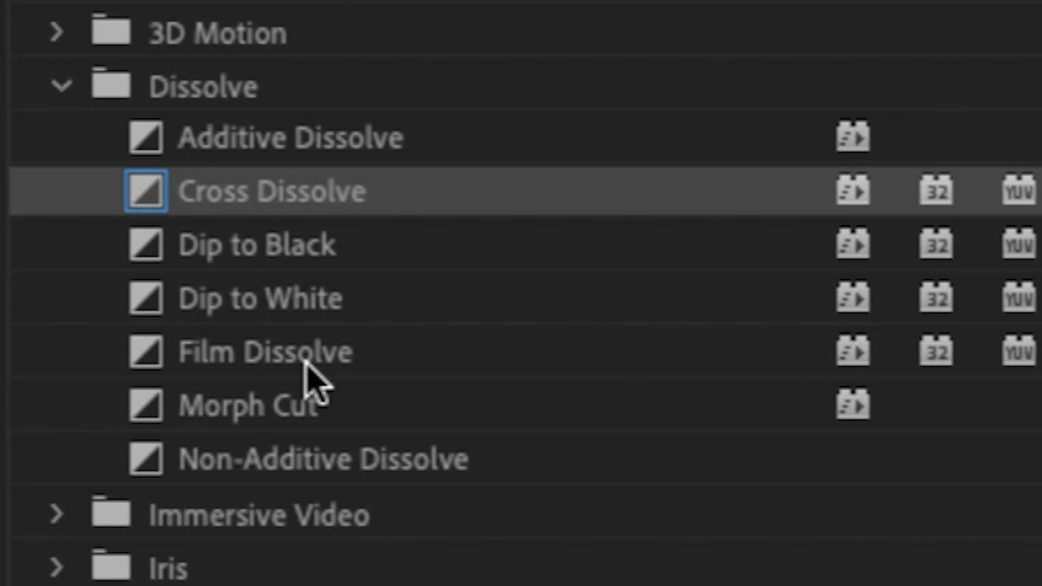
Select Film Dissolve, Cross Dissolve and Dip to Black in turn to compare them.
{"action": "left_click", "coordinate": [313, 355]}
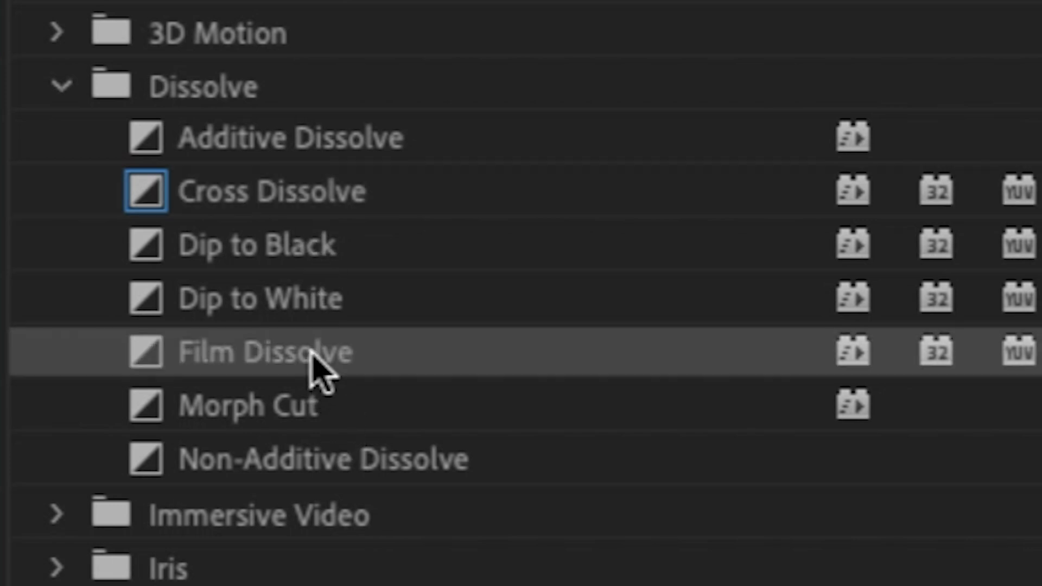
{"action": "left_click", "coordinate": [260, 200]}
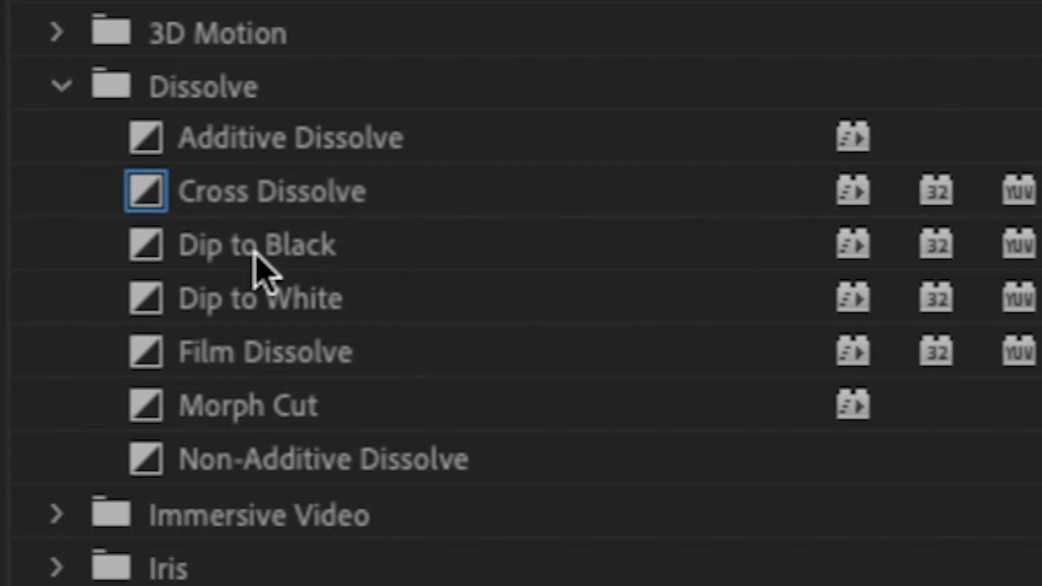
{"action": "left_click", "coordinate": [254, 252]}
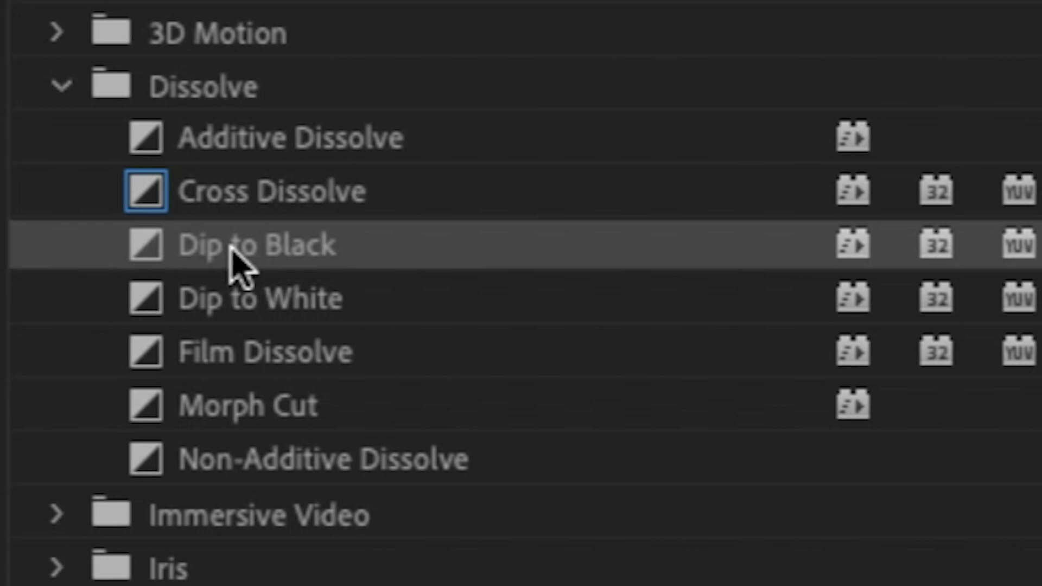
Apply Cross Dissolve to the V1 clip's start and lengthen it to 00:00:01:16.
{"action": "left_click", "coordinate": [261, 216]}
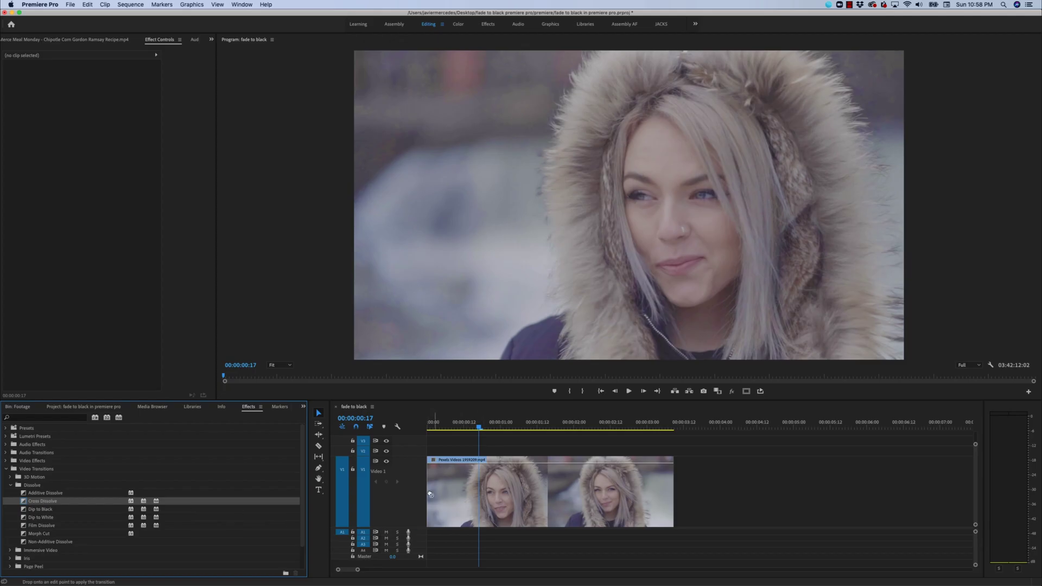
{"action": "left_click_drag", "start_coordinate": [430, 494], "coordinate": [433, 489]}
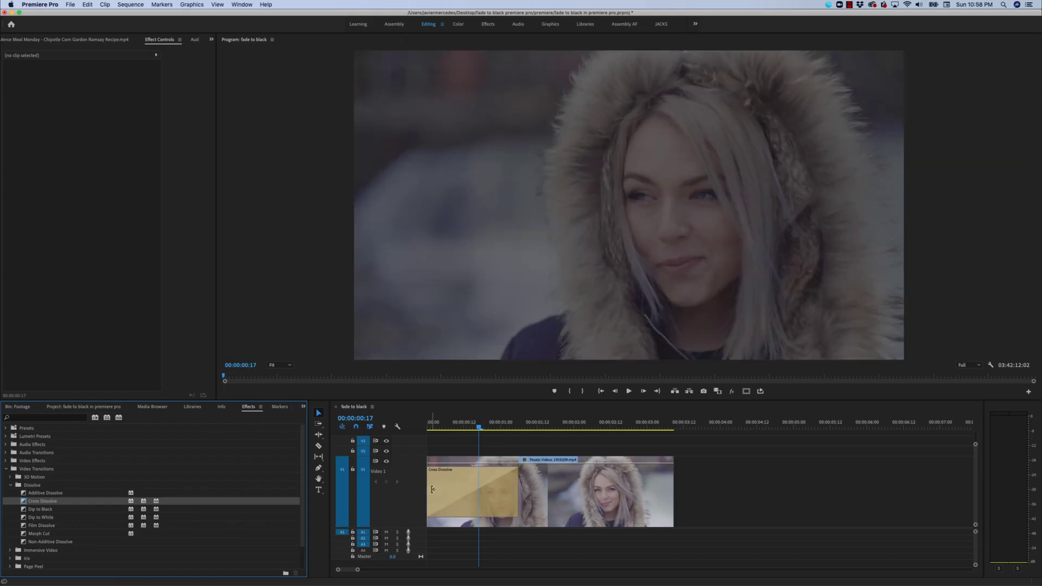
{"action": "left_click_drag", "start_coordinate": [480, 422], "coordinate": [513, 428]}
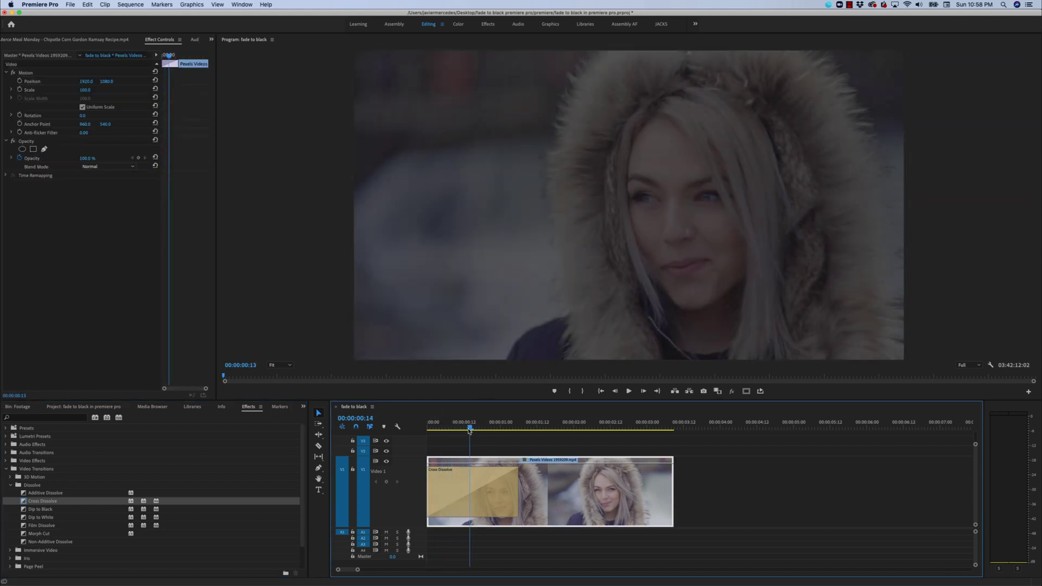
{"action": "left_click", "coordinate": [516, 486]}
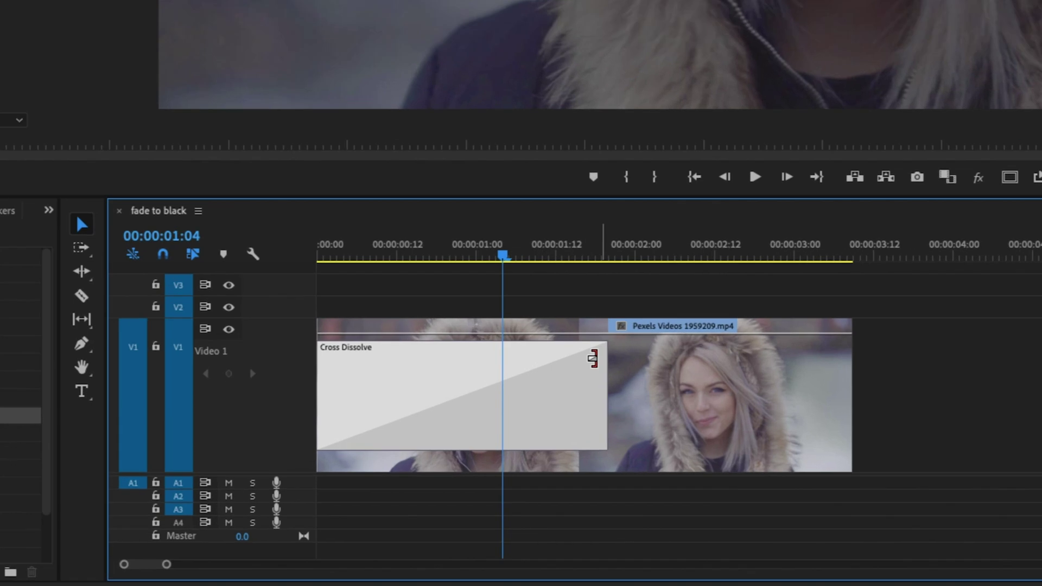
{"action": "left_click_drag", "start_coordinate": [553, 475], "coordinate": [489, 480]}
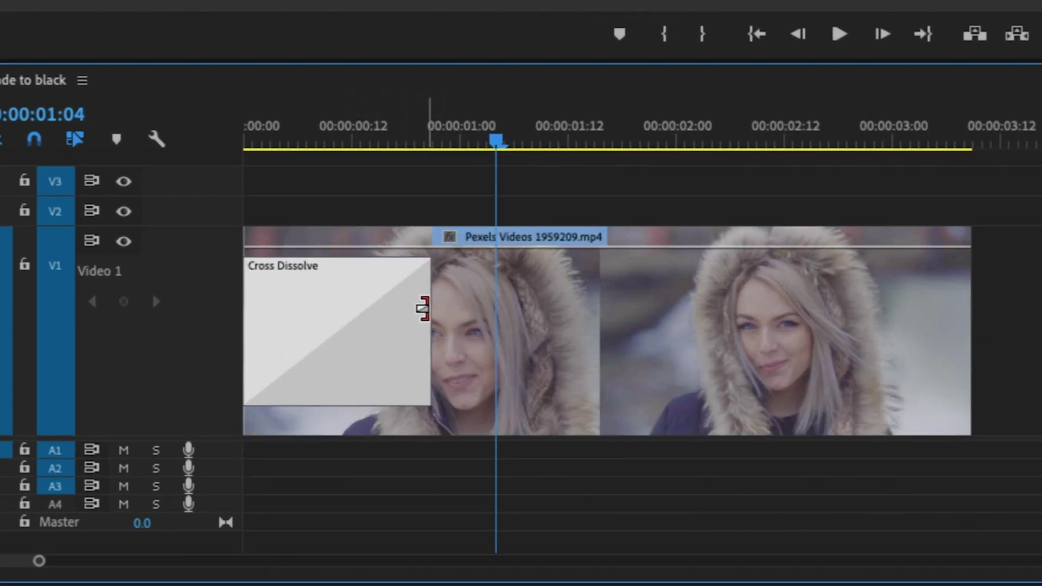
{"action": "left_click_drag", "start_coordinate": [425, 309], "coordinate": [600, 347]}
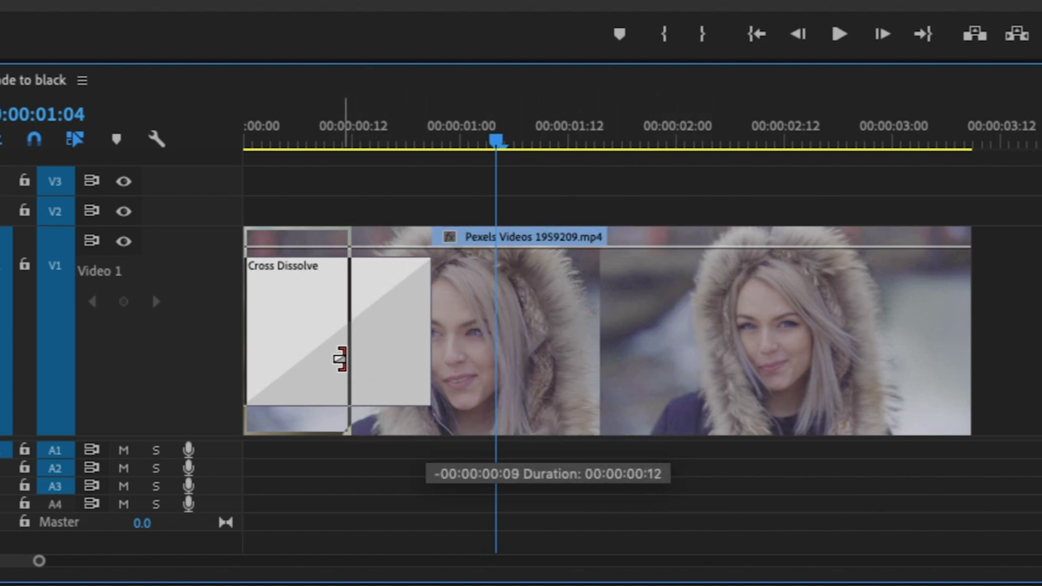
Confirm a 00:00:01:16 duration in the Set Transition Duration dialog.
{"action": "double_click", "coordinate": [406, 323]}
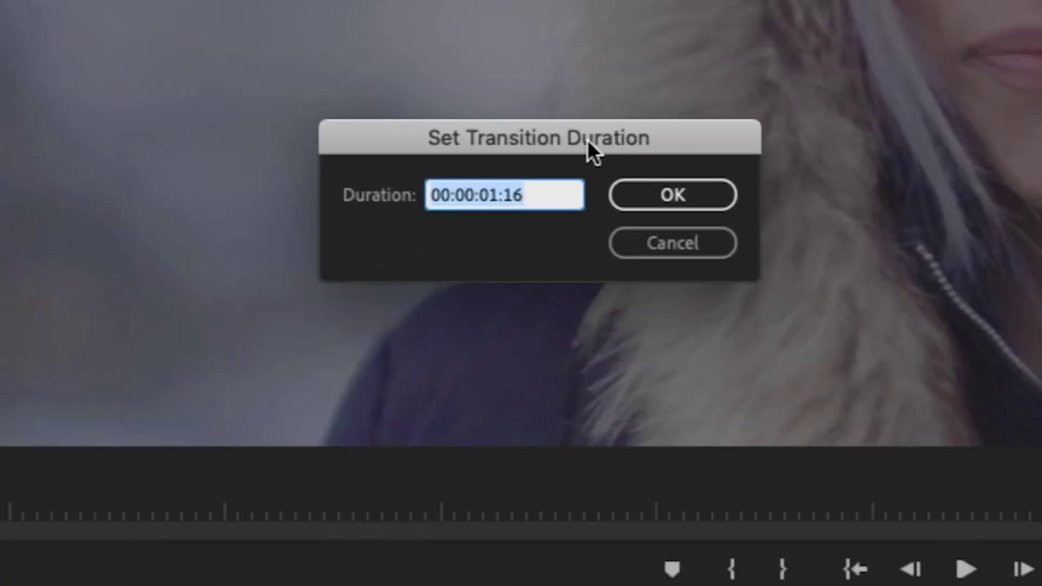
{"action": "left_click", "coordinate": [480, 59]}
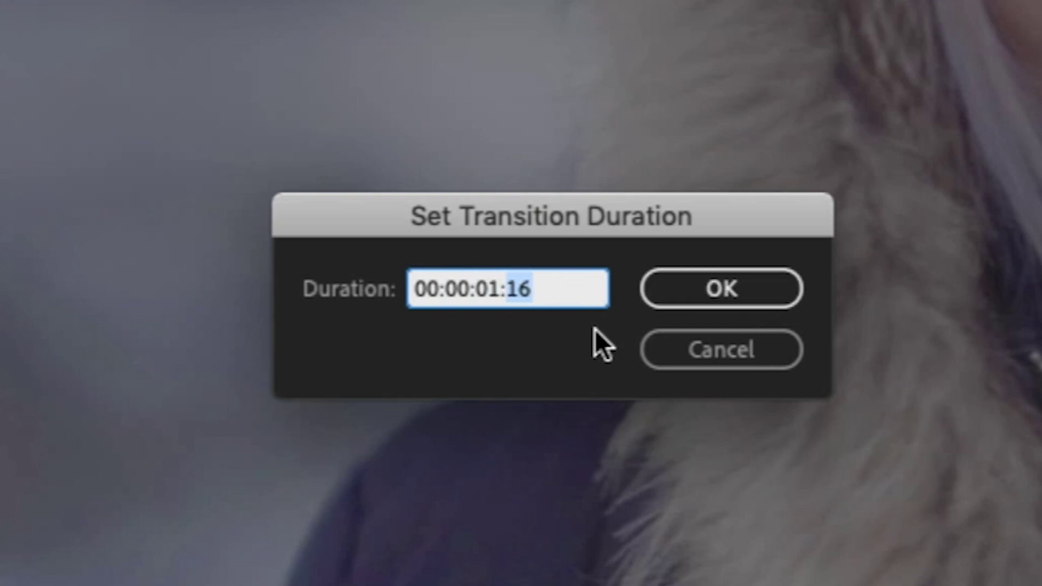
{"action": "left_click", "coordinate": [762, 296]}
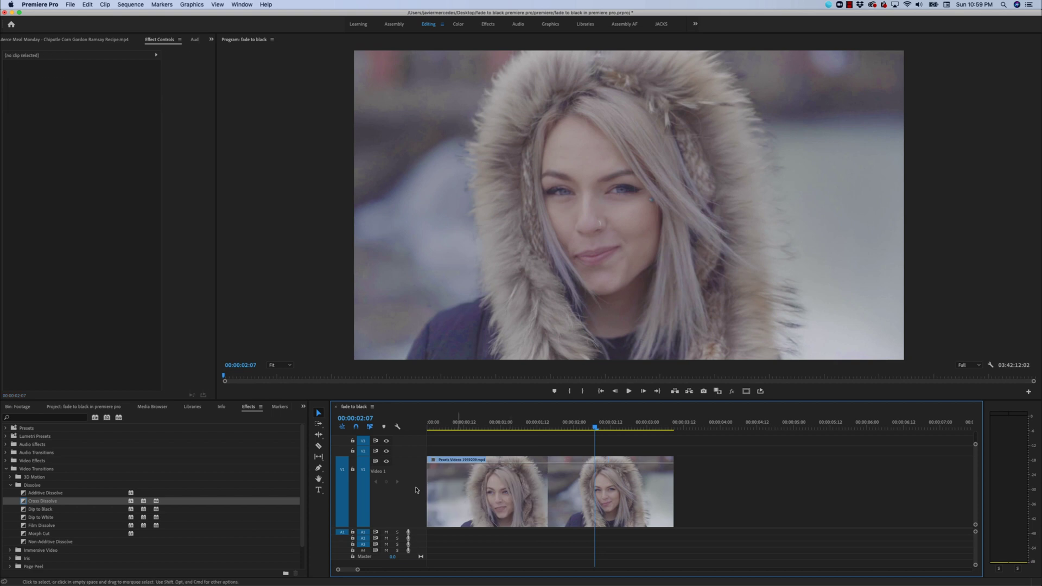
Replace the opening transition with Film Dissolve, add another at the clip's end, and preview both.
{"action": "key", "text": "Home"}
{"action": "left_click", "coordinate": [41, 517]}
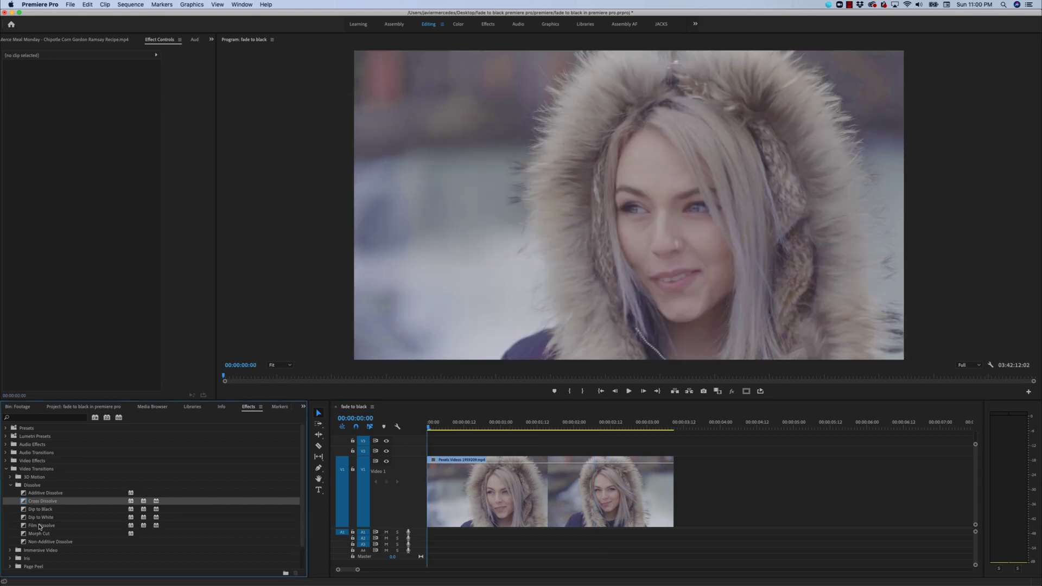
{"action": "left_click", "coordinate": [39, 526]}
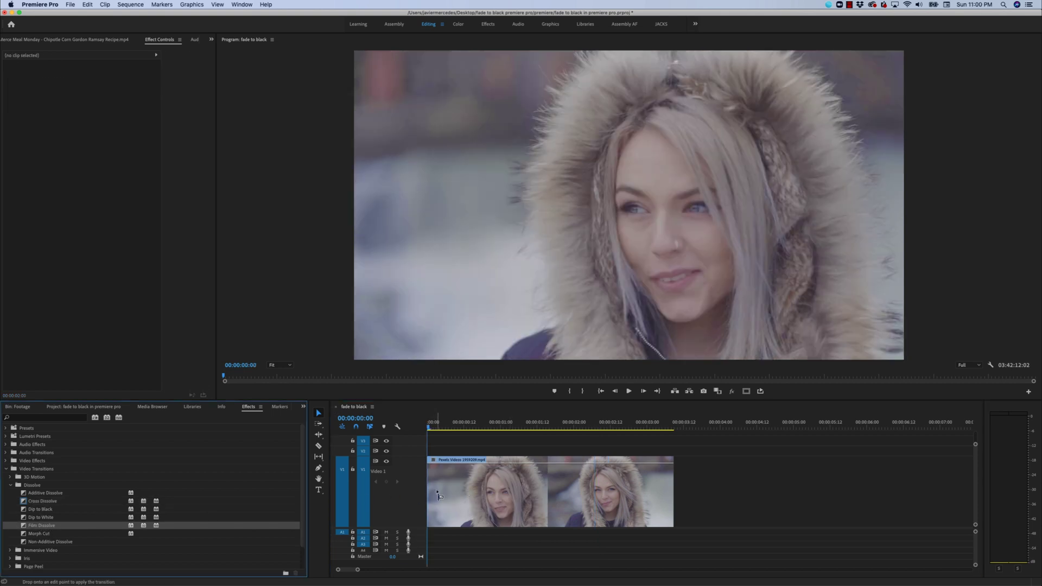
{"action": "left_click_drag", "start_coordinate": [438, 495], "coordinate": [429, 491]}
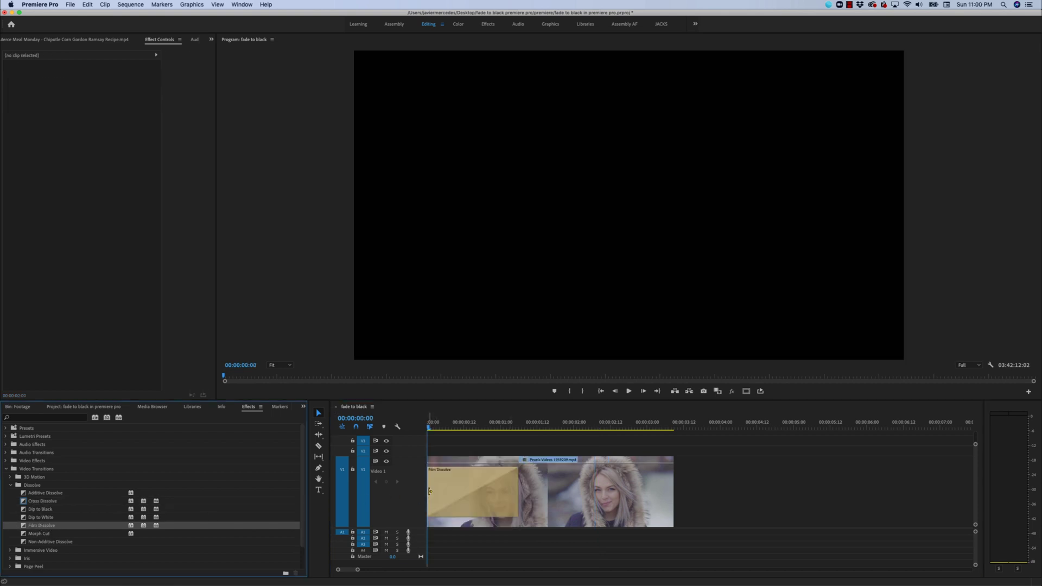
{"action": "left_click", "coordinate": [454, 492]}
{"action": "mouse_move", "coordinate": [432, 426]}
{"action": "left_mouse_down"}
{"action": "mouse_move", "coordinate": [484, 431]}
{"action": "mouse_move", "coordinate": [434, 439]}
{"action": "left_mouse_up"}
{"action": "key", "text": "space"}
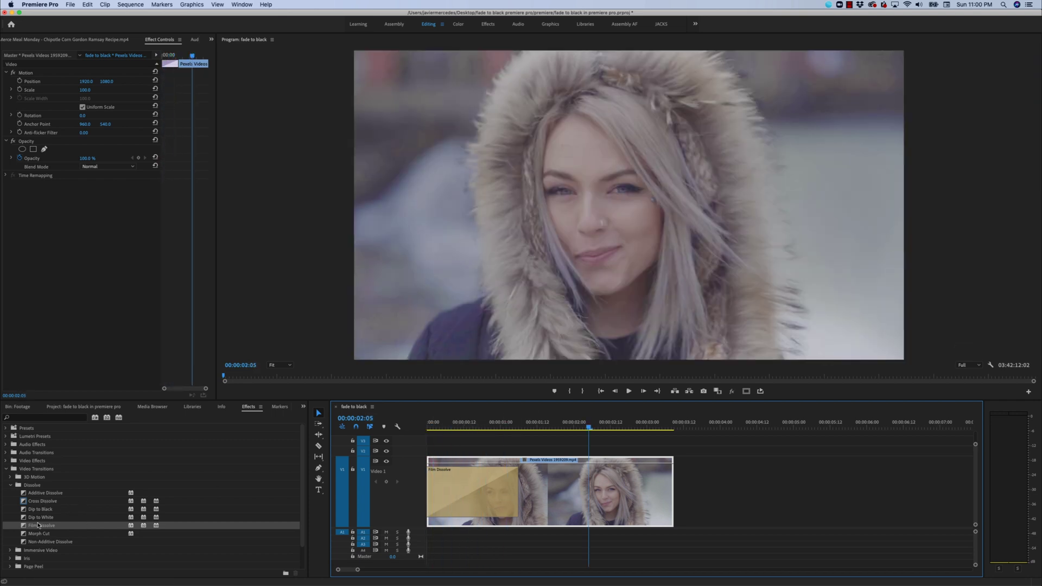
{"action": "left_click_drag", "start_coordinate": [38, 525], "coordinate": [673, 496]}
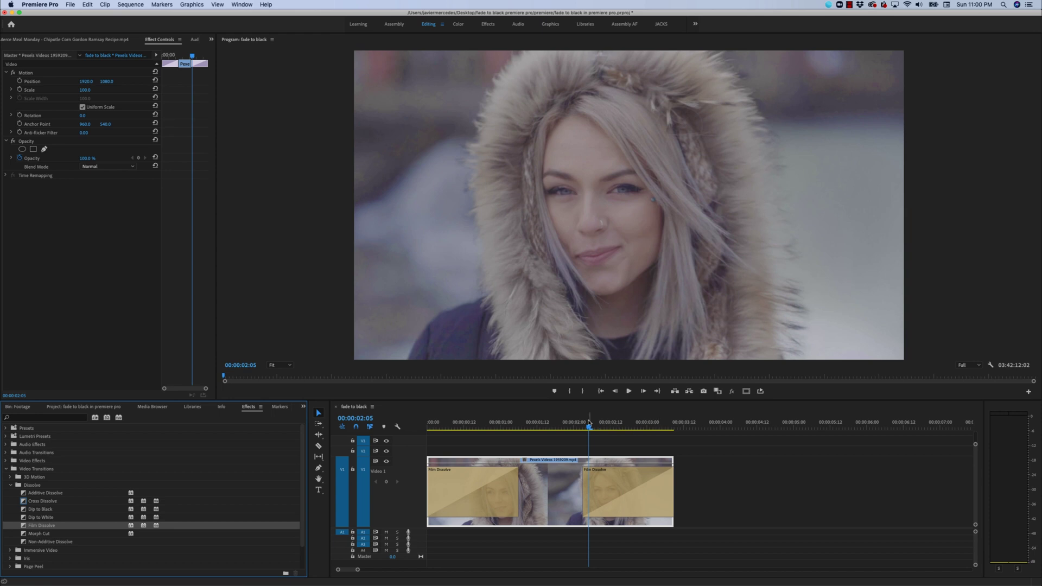
{"action": "left_click_drag", "start_coordinate": [590, 423], "coordinate": [623, 463]}
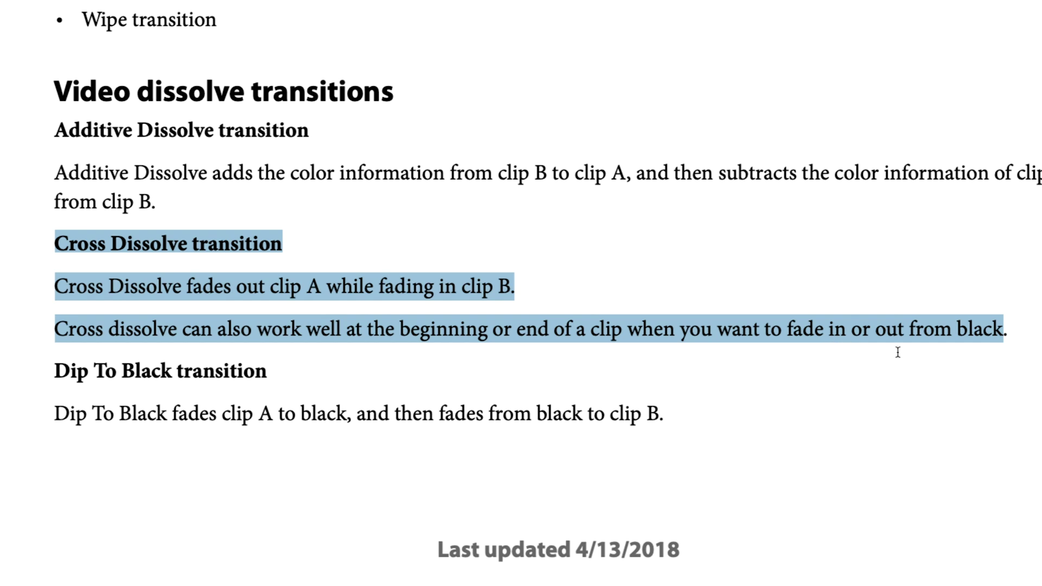
Scroll the PDF to page 513 and highlight the Film Dissolve description.
{"action": "scroll", "coordinate": [803, 355], "scroll_direction": "down", "scroll_amount": 10}
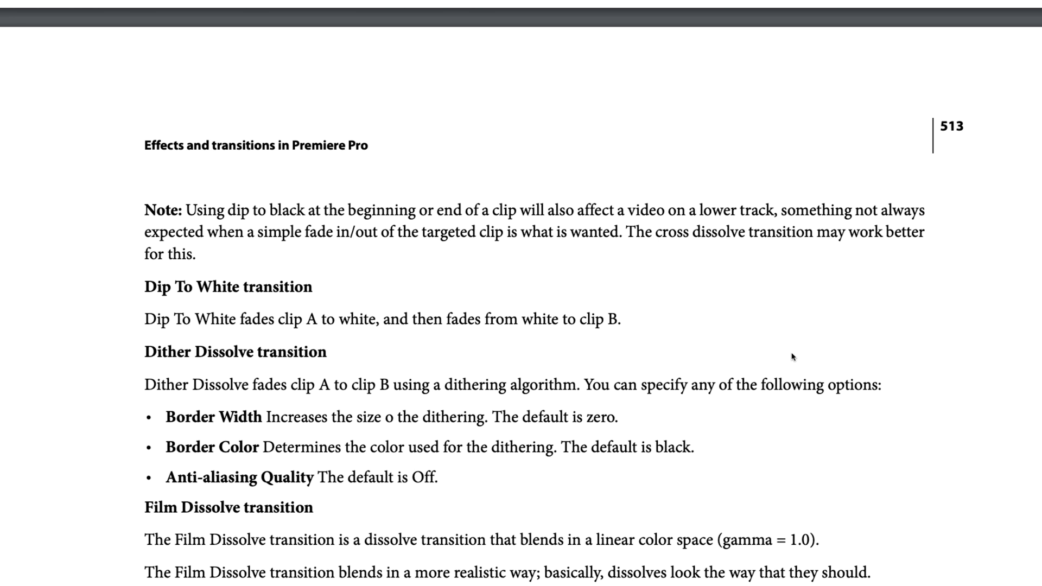
{"action": "left_click_drag", "start_coordinate": [144, 445], "coordinate": [837, 510]}
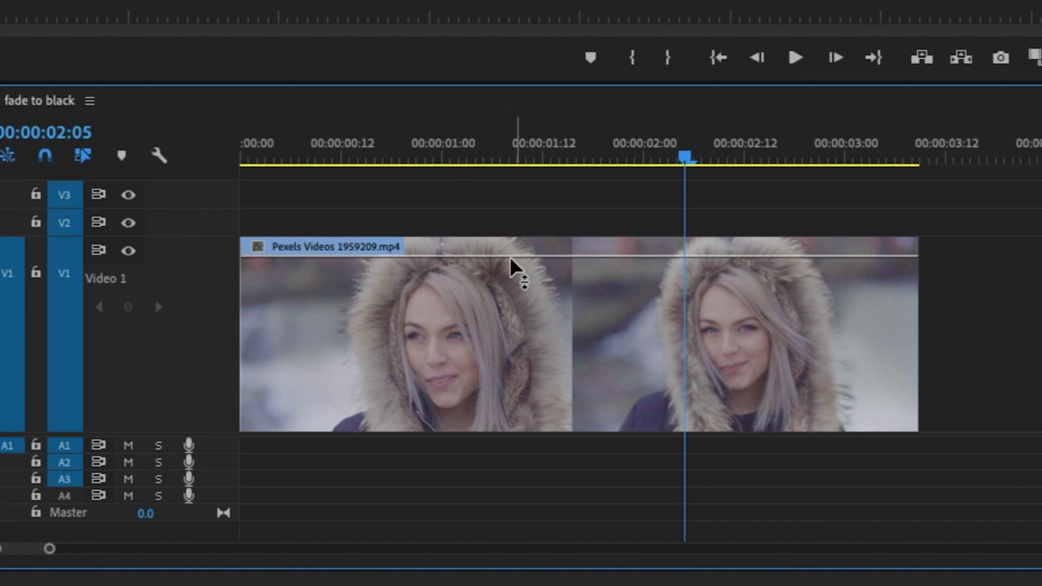
Display the clip's Opacity > Opacity keyframe line on the V1 timeline.
{"action": "left_click", "coordinate": [259, 249]}
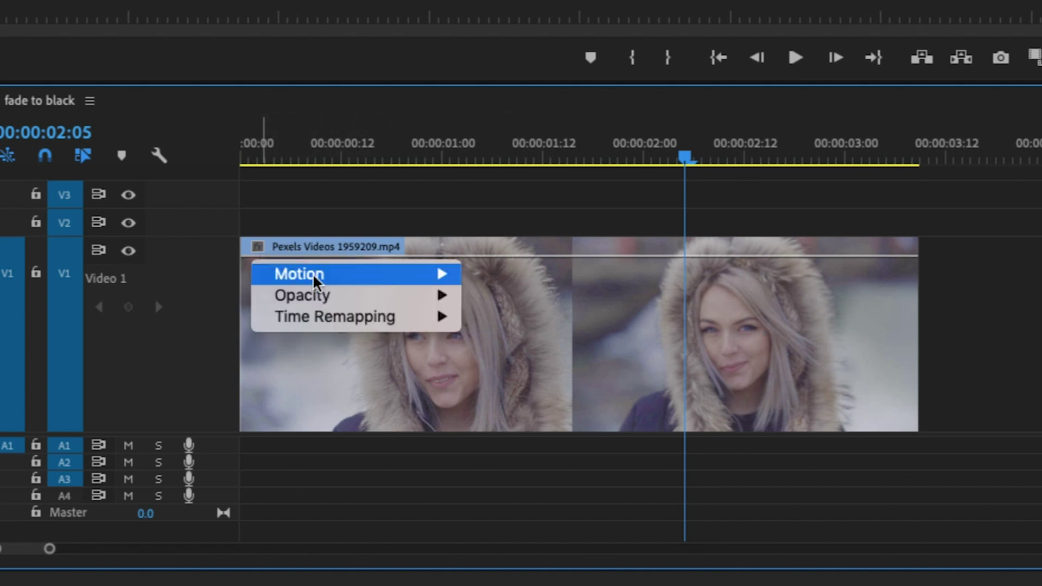
{"action": "mouse_move", "coordinate": [346, 299]}
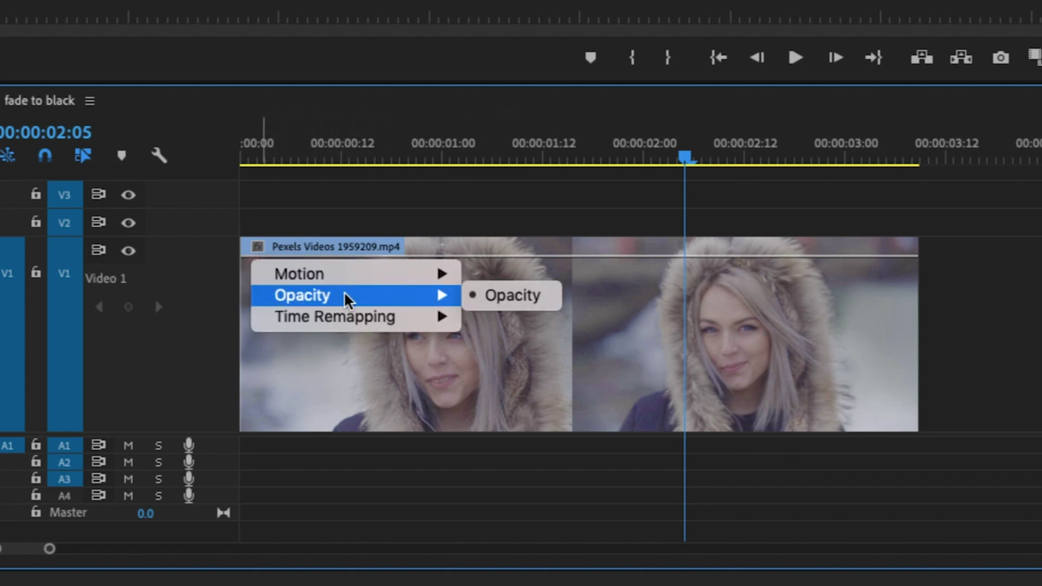
{"action": "left_click", "coordinate": [512, 297]}
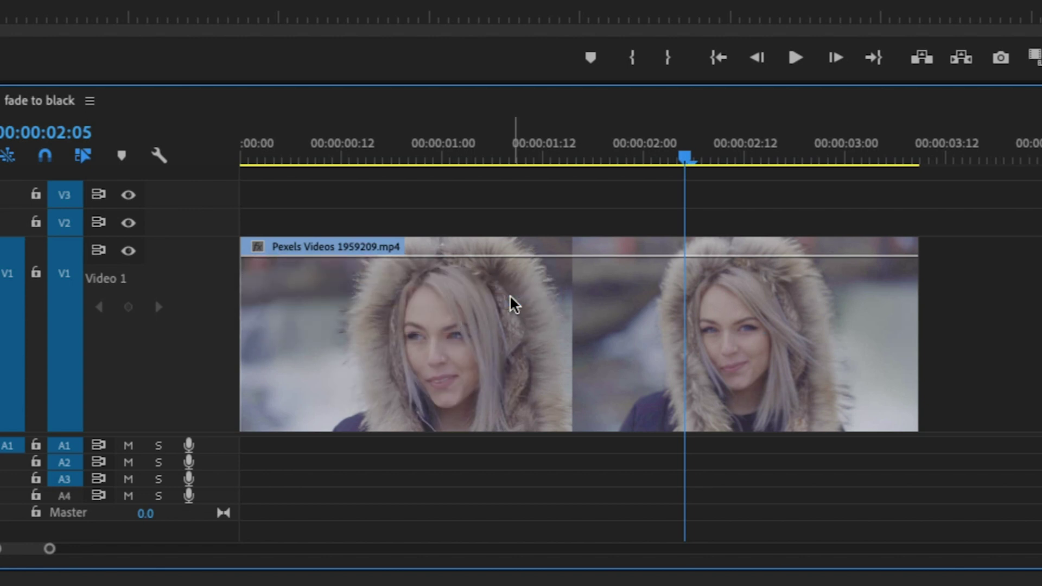
Add an opacity keyframe at the clip's start at 0 and preview the fade from black.
{"action": "left_click", "coordinate": [352, 255]}
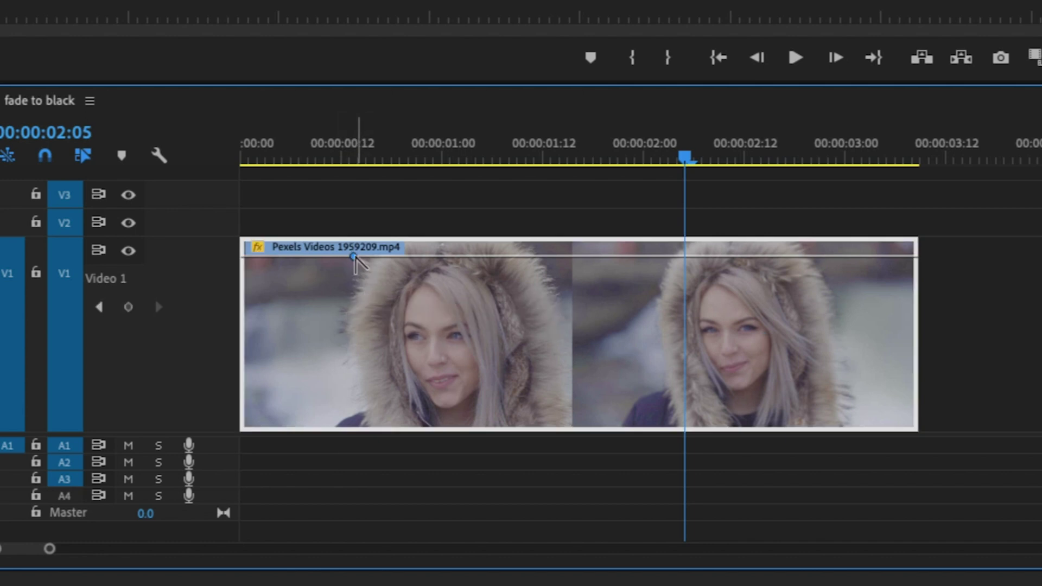
{"action": "left_click", "coordinate": [248, 256], "text": "ctrl"}
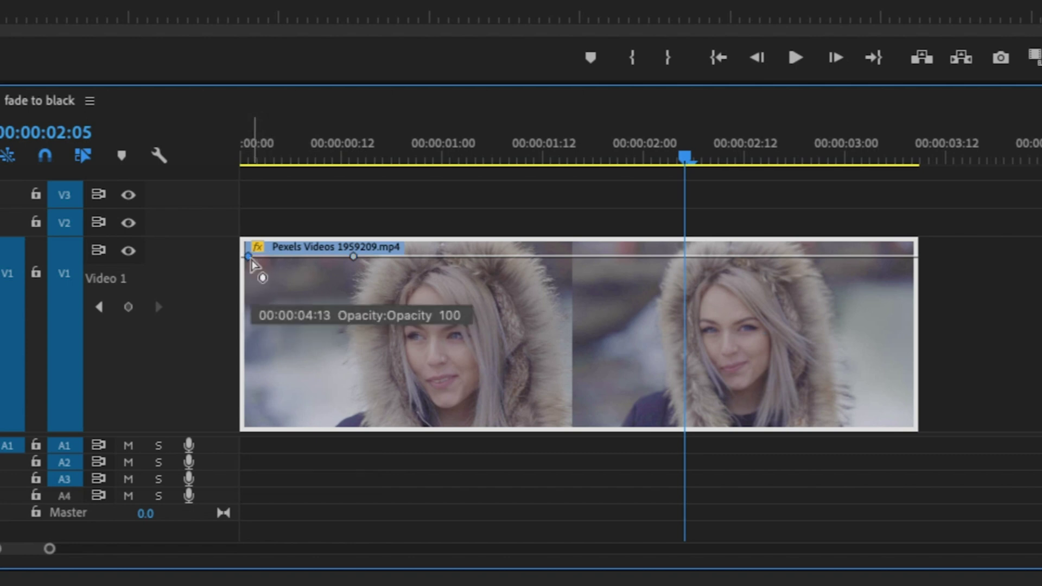
{"action": "left_click_drag", "start_coordinate": [248, 256], "coordinate": [286, 434]}
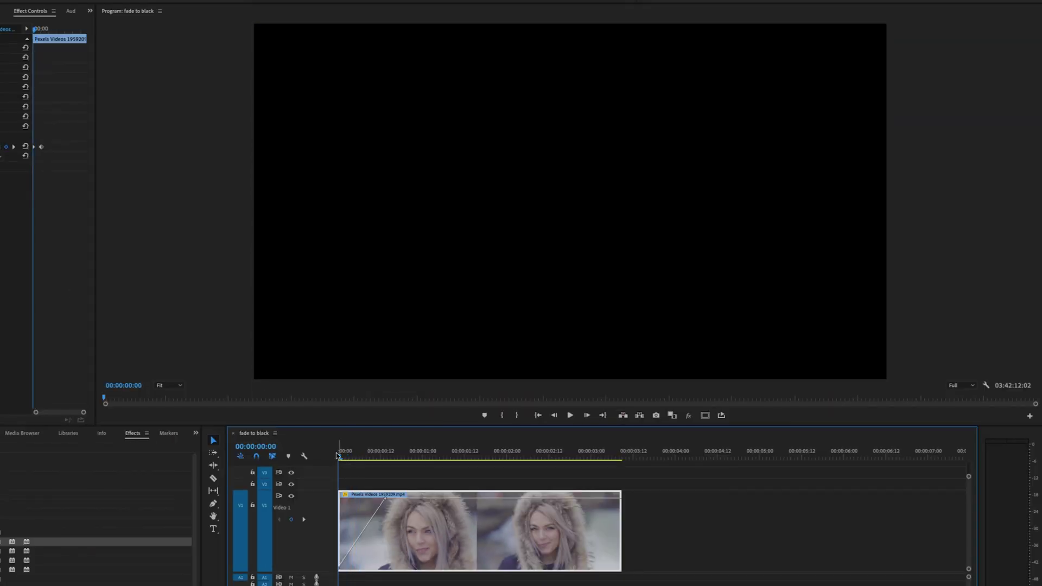
{"action": "left_click_drag", "start_coordinate": [341, 458], "coordinate": [560, 484]}
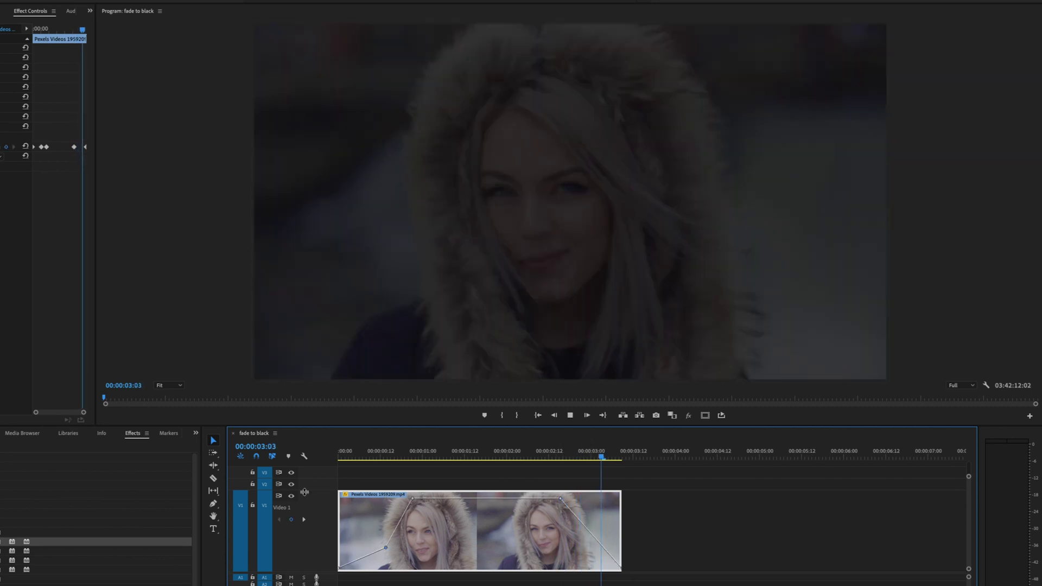
Add a keyframe on the fade-in ramp at about 38% opacity and preview the slower fade.
{"action": "key", "text": "Home"}
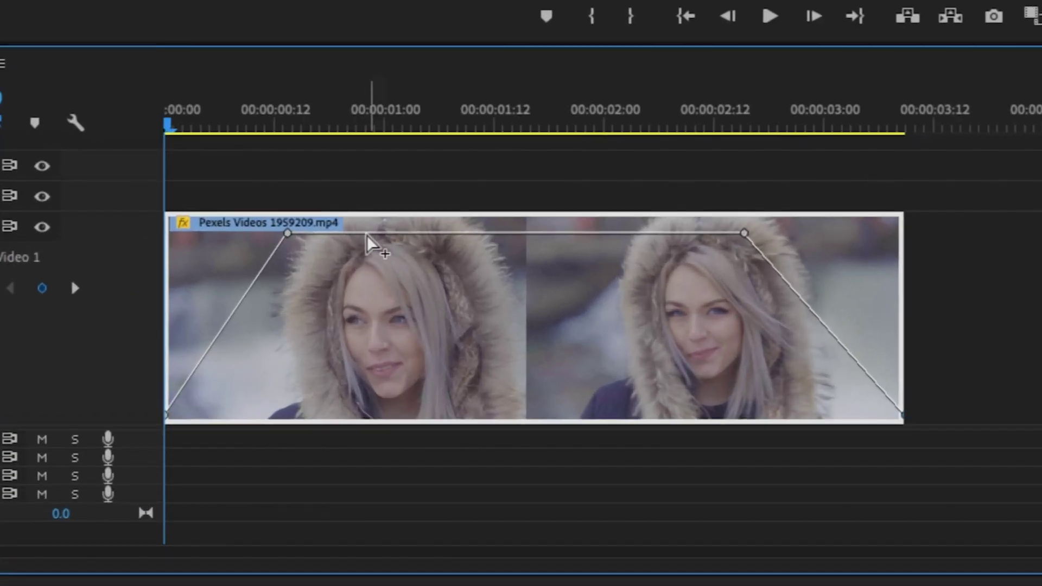
{"action": "left_click", "coordinate": [358, 233], "text": "ctrl"}
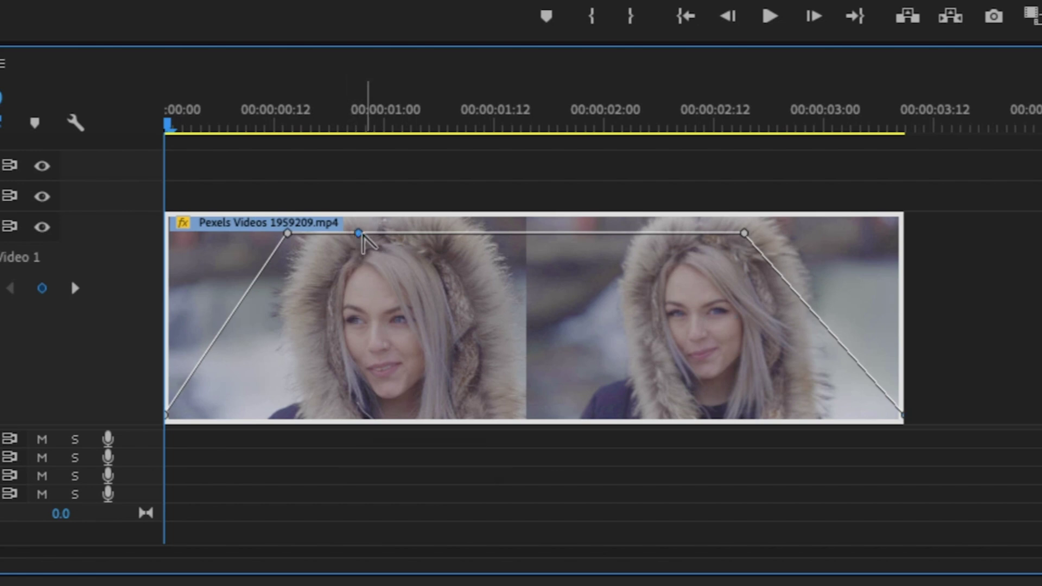
{"action": "left_click_drag", "start_coordinate": [288, 234], "coordinate": [289, 361]}
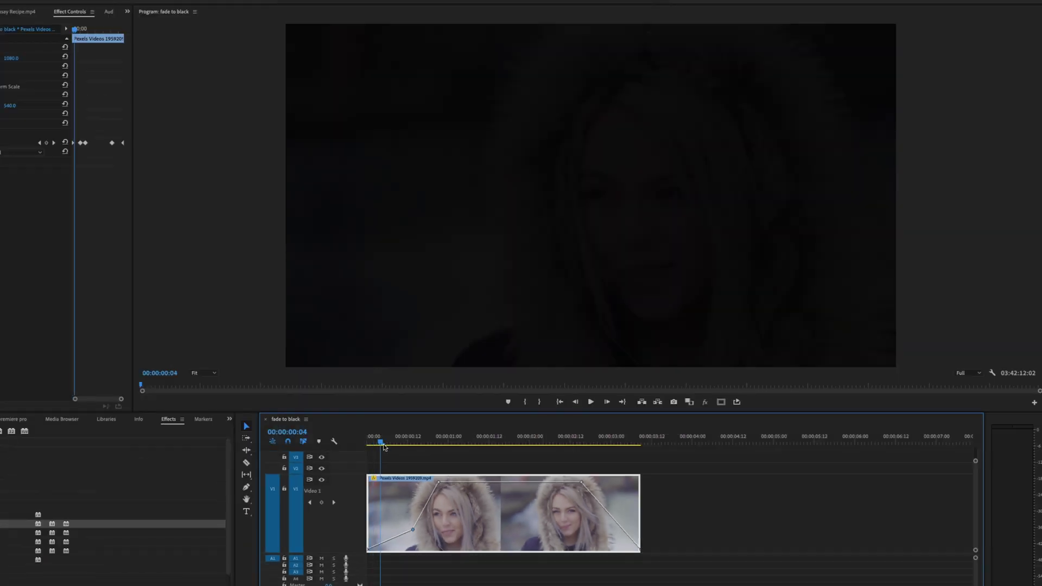
{"action": "left_click_drag", "start_coordinate": [197, 125], "coordinate": [260, 142]}
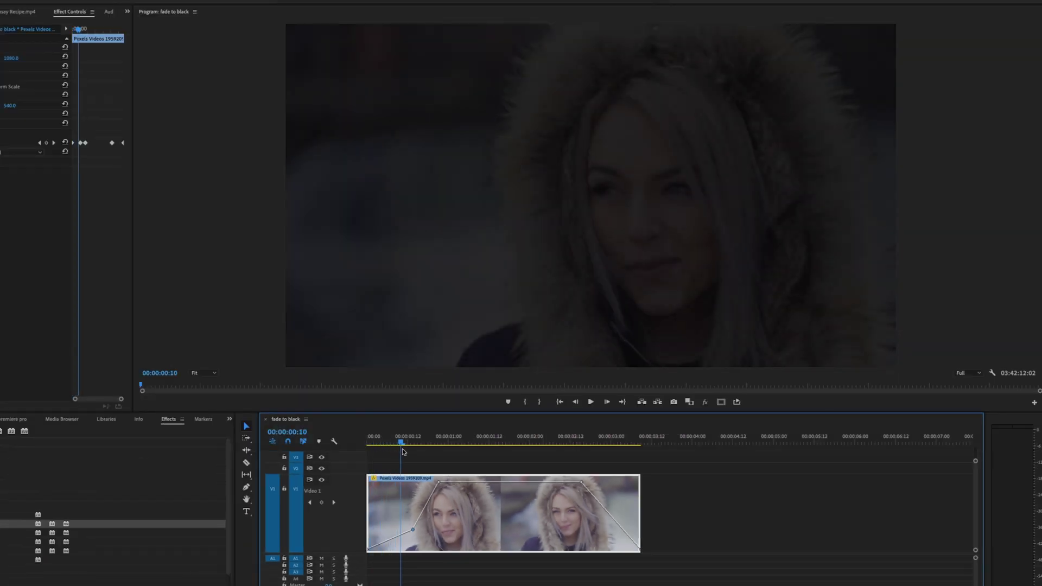
{"action": "left_click_drag", "start_coordinate": [402, 448], "coordinate": [365, 470]}
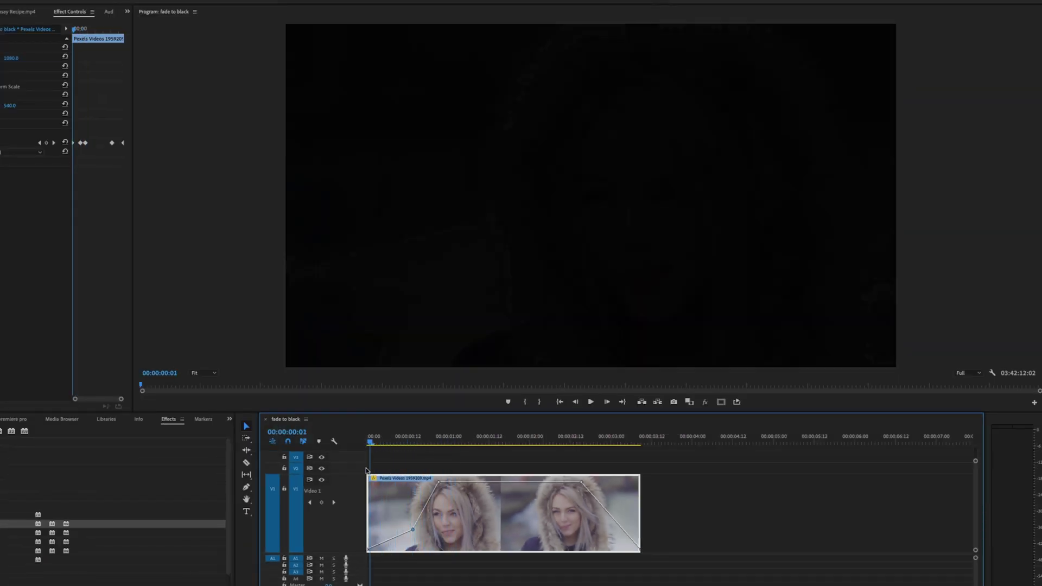
{"action": "key", "text": "space"}
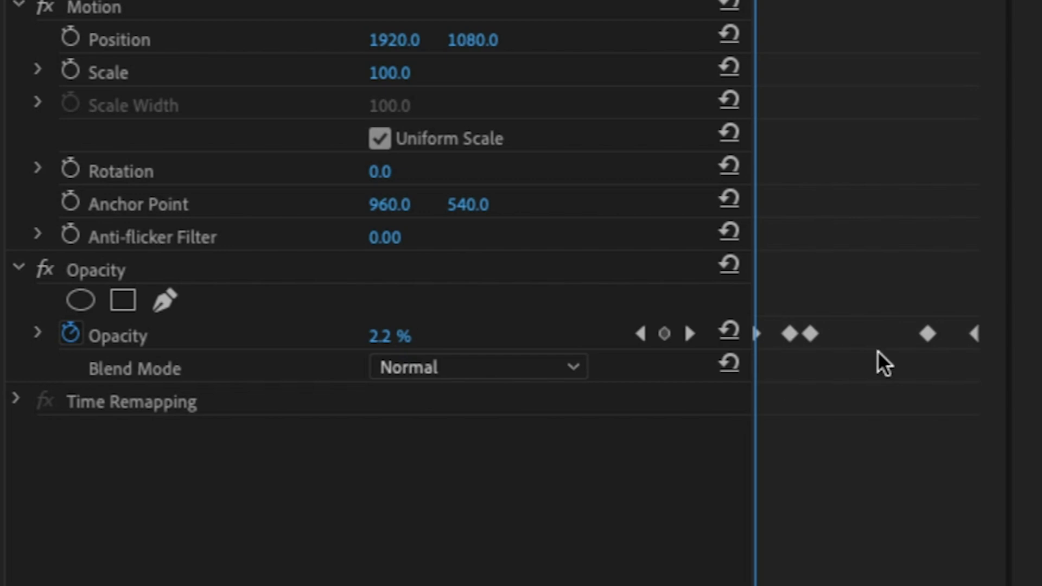
{"action": "left_click", "coordinate": [789, 335]}
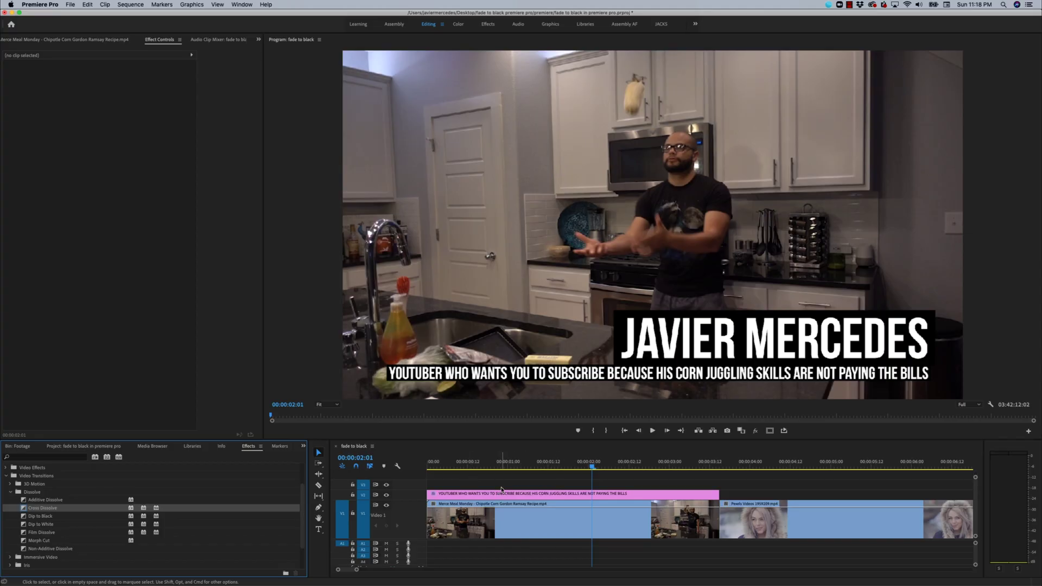
Select the title graphic clip above the kitchen video on the timeline.
{"action": "left_click", "coordinate": [568, 493]}
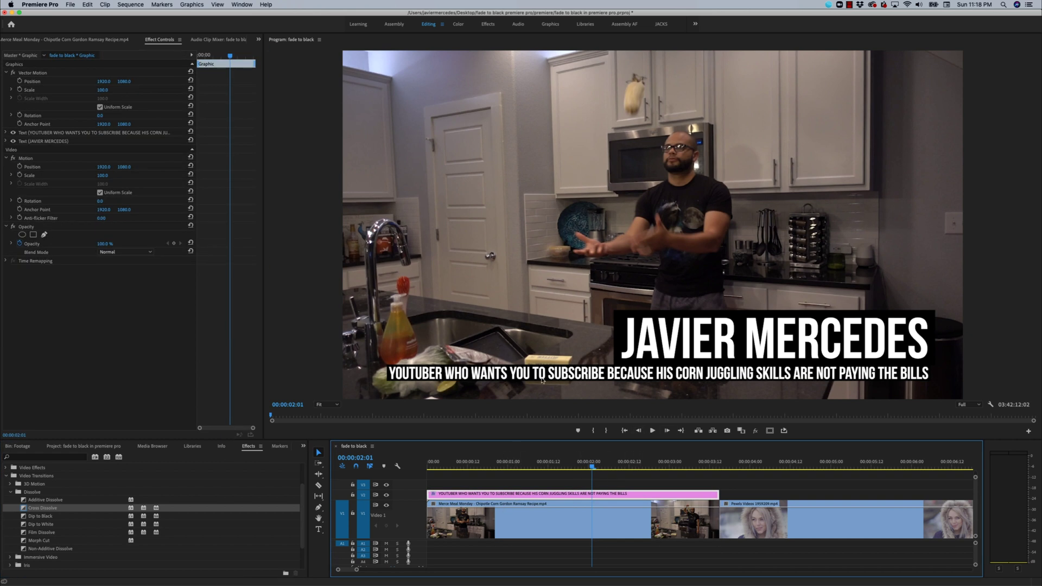
Add a Cross Dissolve to the title's start on V2 and play back its fade-in.
{"action": "left_click", "coordinate": [517, 505]}
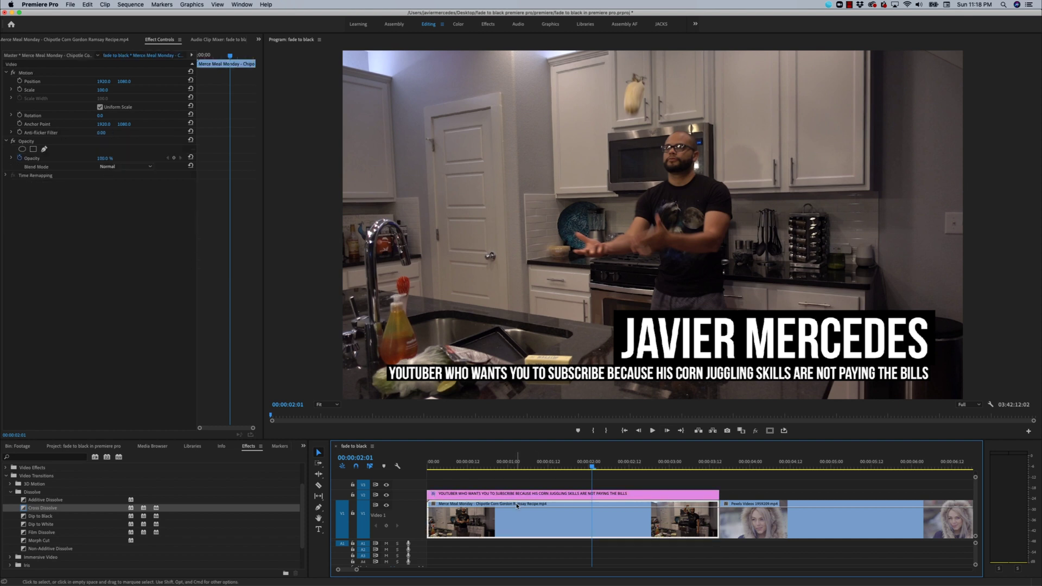
{"action": "key", "text": "Home"}
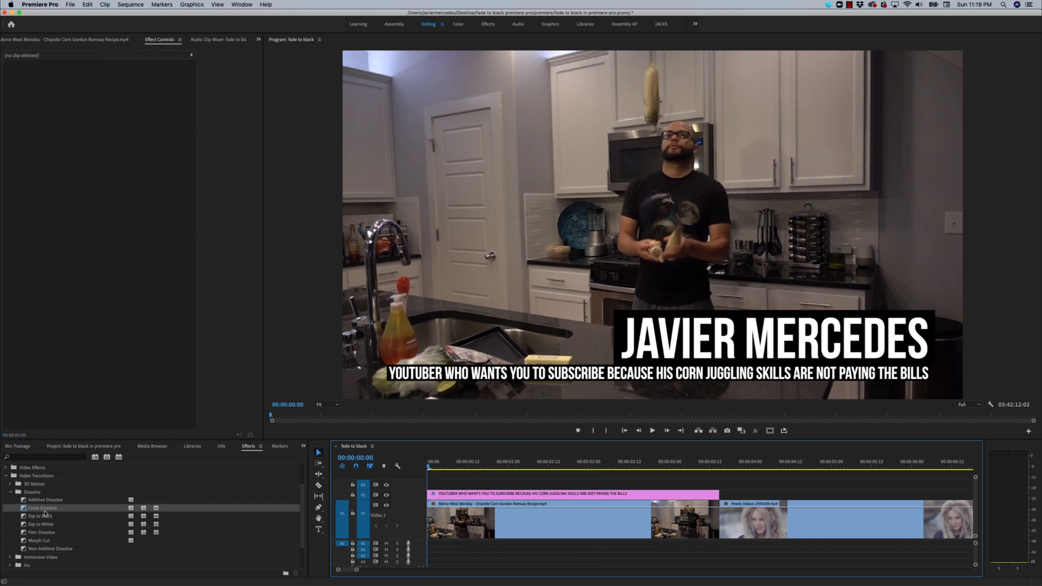
{"action": "left_click_drag", "start_coordinate": [42, 508], "coordinate": [433, 495]}
{"action": "left_click", "coordinate": [461, 467]}
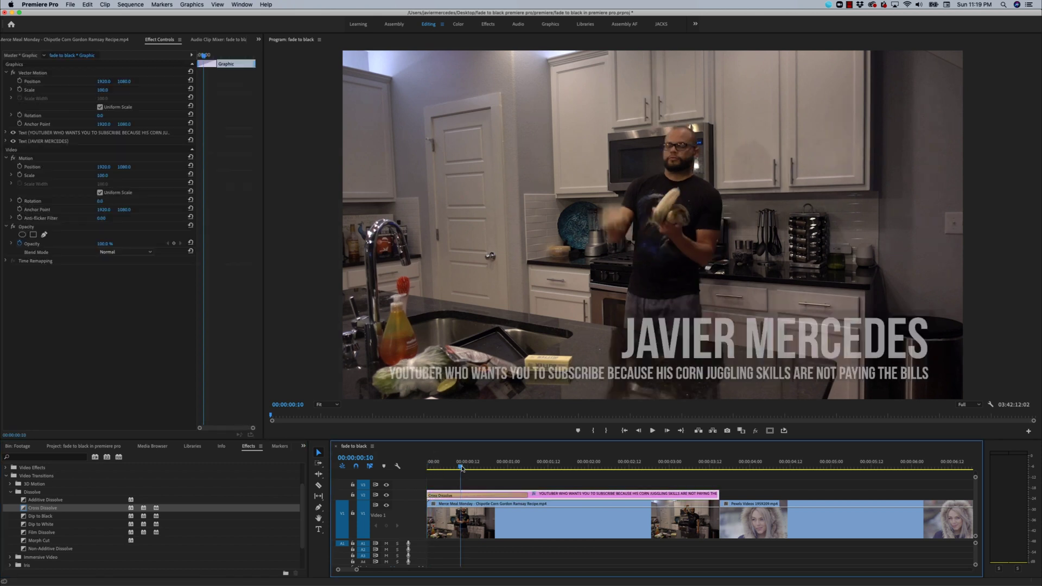
{"action": "key", "text": "space"}
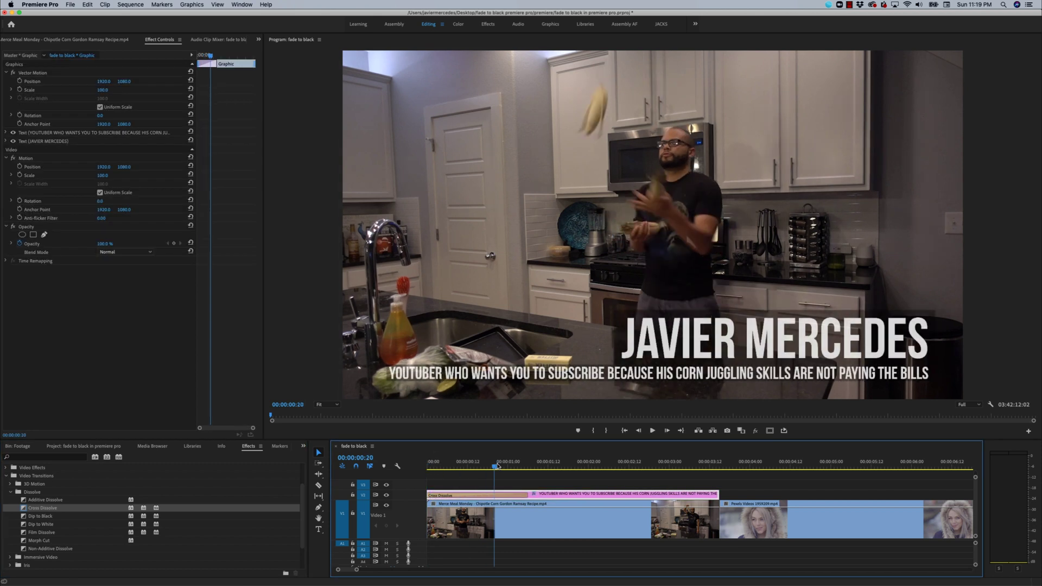
{"action": "key", "text": "Home"}
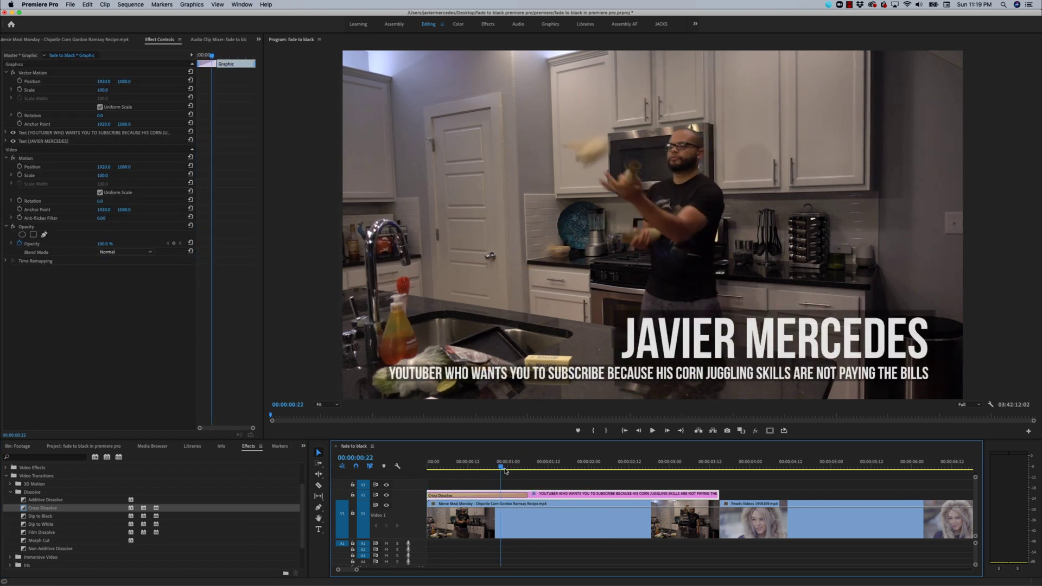
Add a Cross Dissolve to the kitchen clip's start on V1 and scrub through it.
{"action": "left_click", "coordinate": [438, 466]}
{"action": "left_click_drag", "start_coordinate": [42, 508], "coordinate": [433, 511]}
{"action": "left_click", "coordinate": [440, 465]}
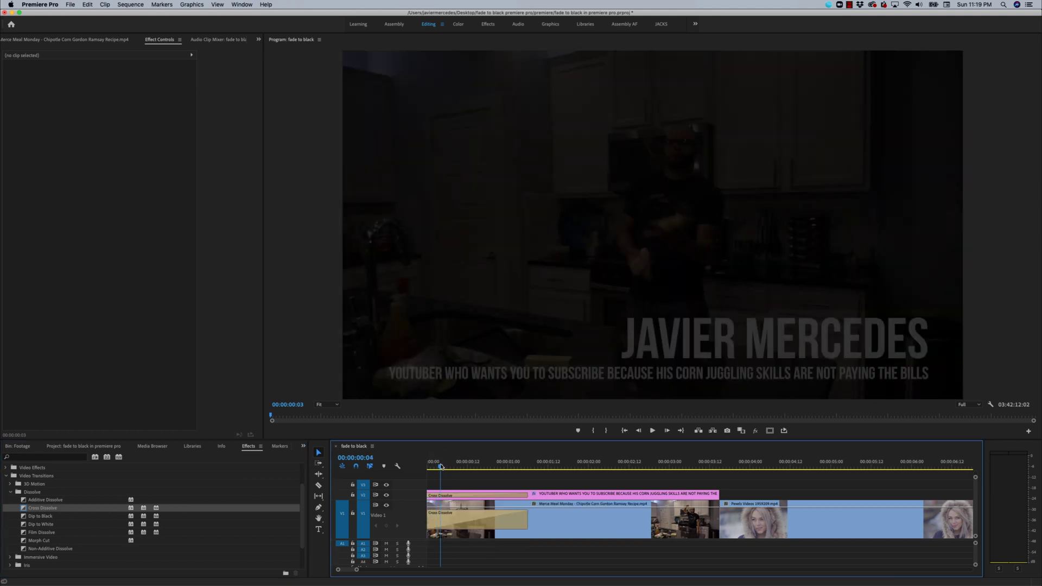
{"action": "left_click_drag", "start_coordinate": [441, 466], "coordinate": [528, 482]}
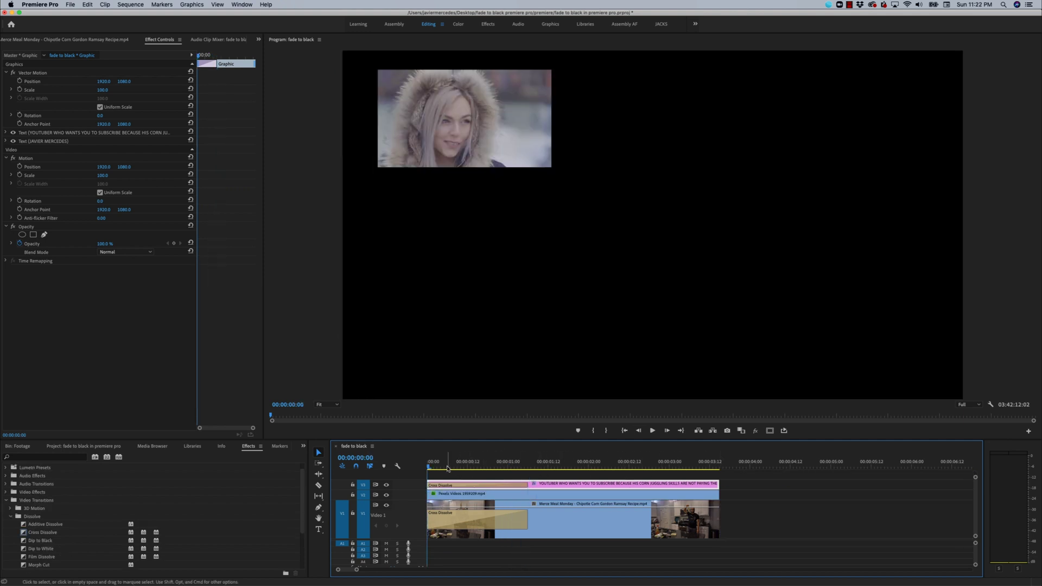
Review the fades, then add a Cross Dissolve to the start of the hooded-woman inset.
{"action": "left_click_drag", "start_coordinate": [448, 468], "coordinate": [531, 479]}
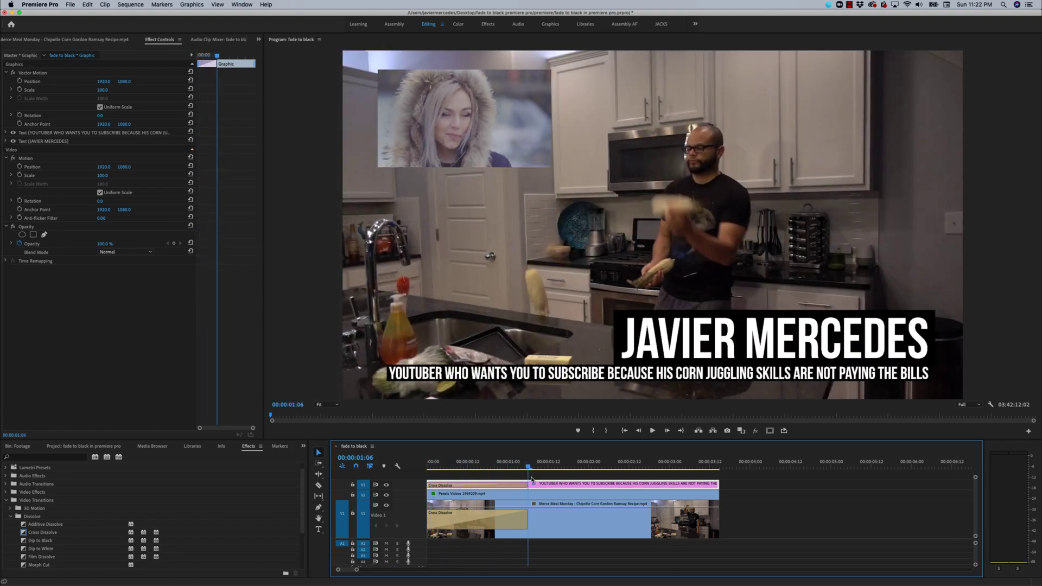
{"action": "key", "text": "space"}
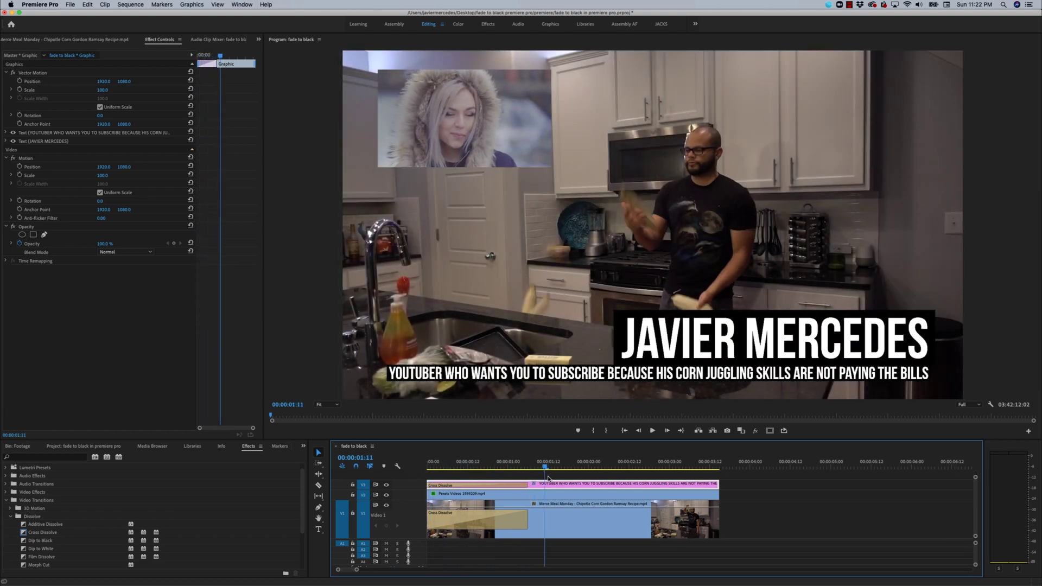
{"action": "key", "text": "space"}
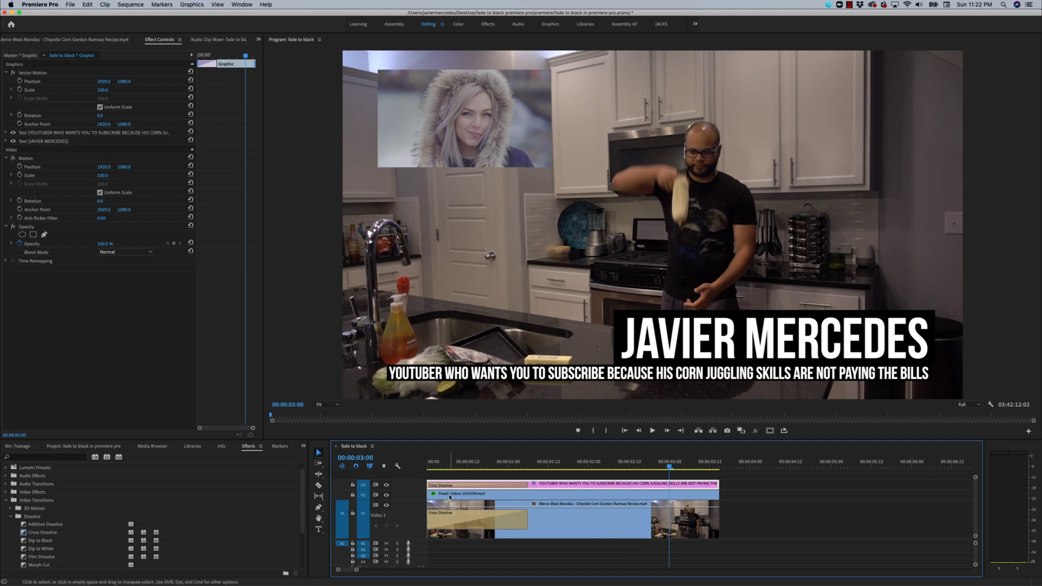
{"action": "left_click_drag", "start_coordinate": [42, 532], "coordinate": [432, 498]}
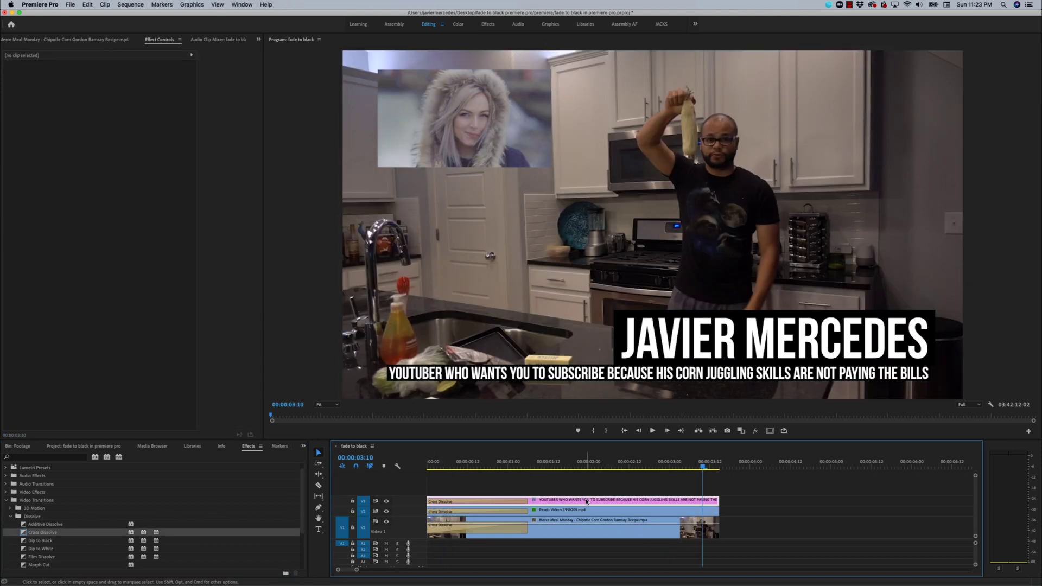
{"action": "right_click", "coordinate": [164, 440]}
Create an adjustment layer, switch to the Color workspace, and delete the title's Cross Dissolve.
{"action": "mouse_move", "coordinate": [201, 471]}
{"action": "left_click", "coordinate": [278, 494]}
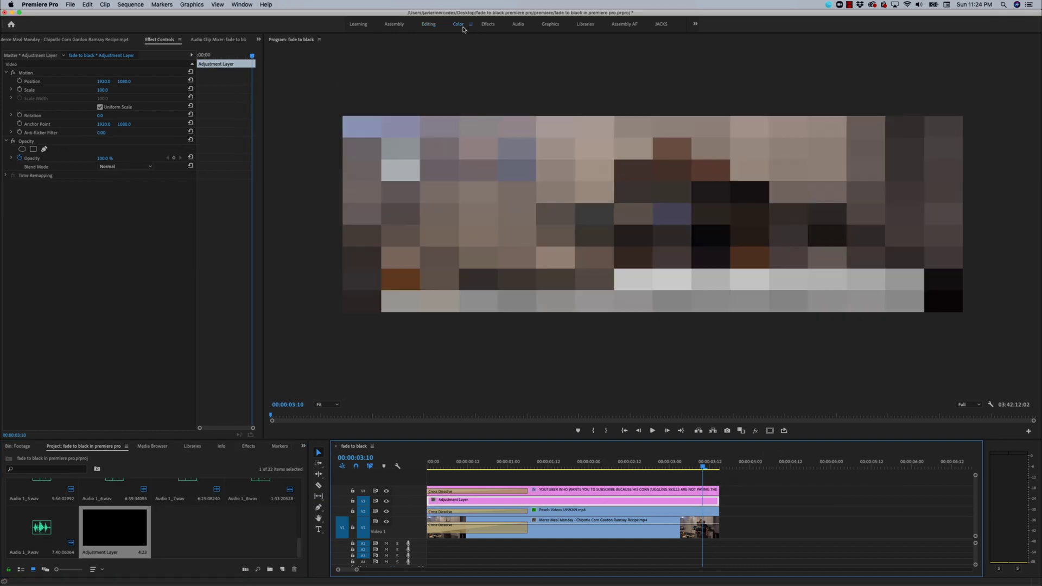
{"action": "left_click", "coordinate": [463, 27]}
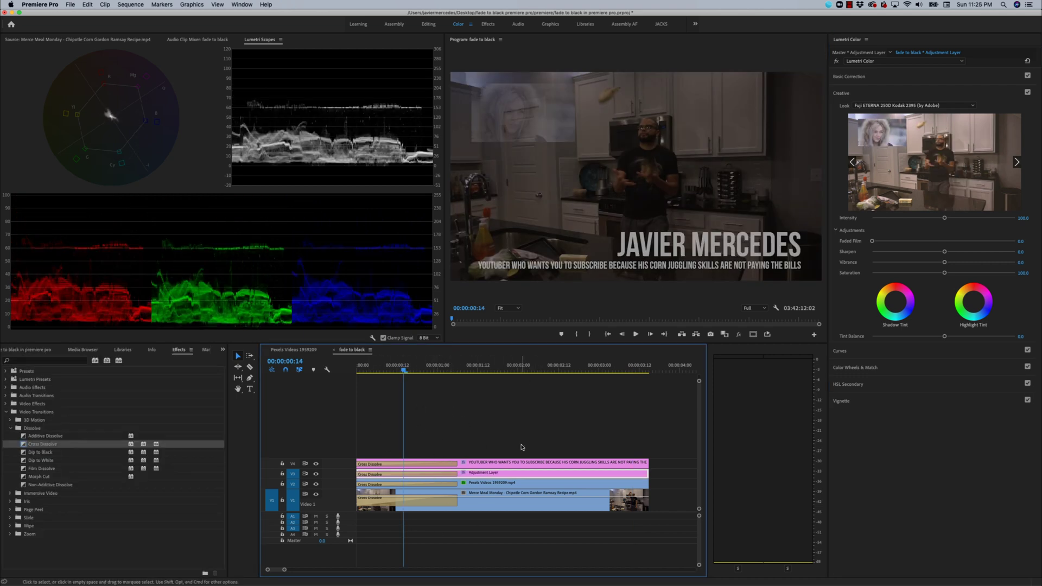
{"action": "left_click", "coordinate": [494, 449]}
{"action": "key", "text": "super+z"}
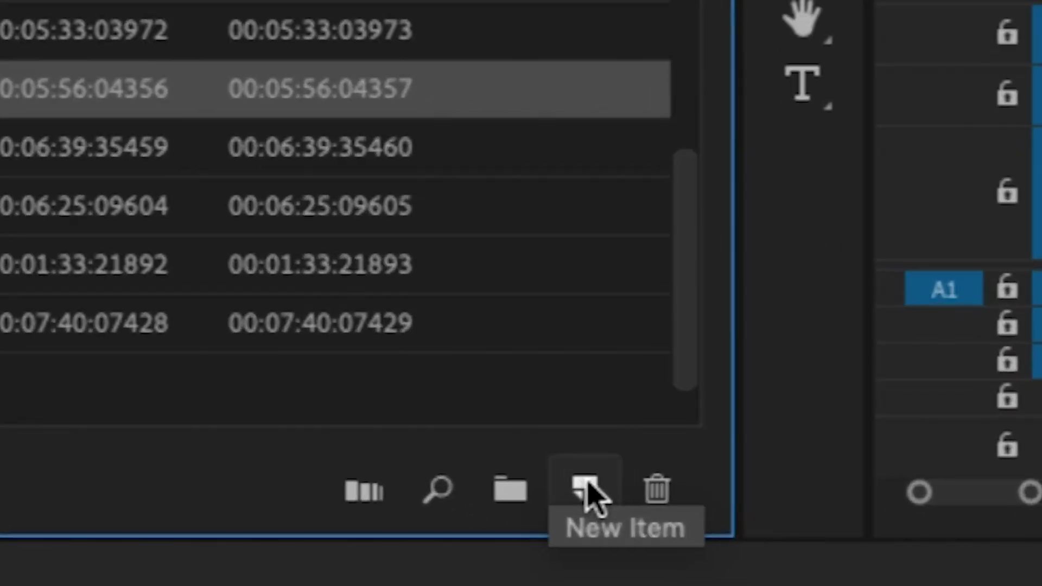
Add a Black Video item to the project, accepting its 3840×2160 settings.
{"action": "left_click", "coordinate": [585, 490]}
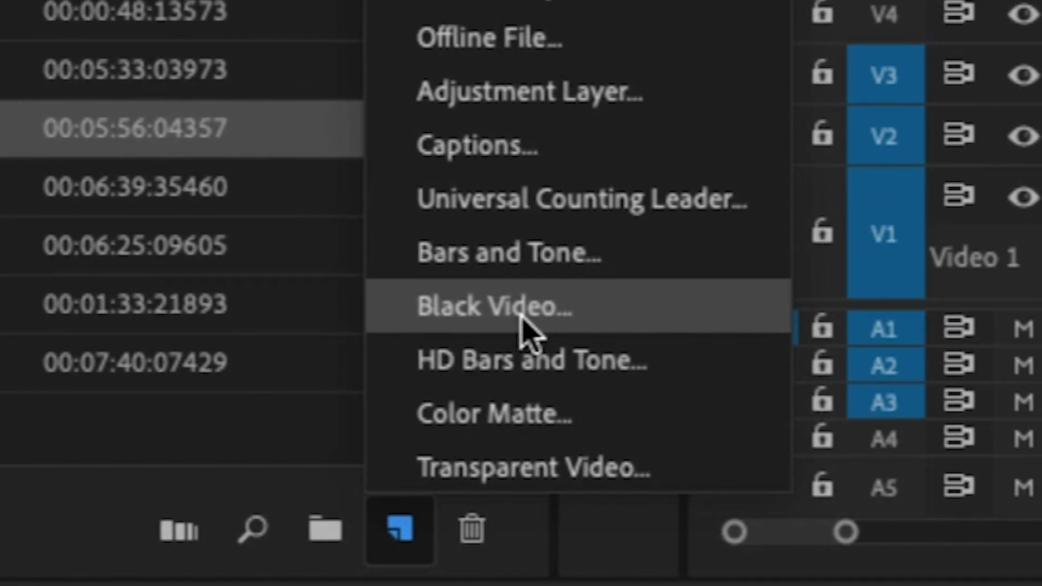
{"action": "left_click", "coordinate": [529, 314]}
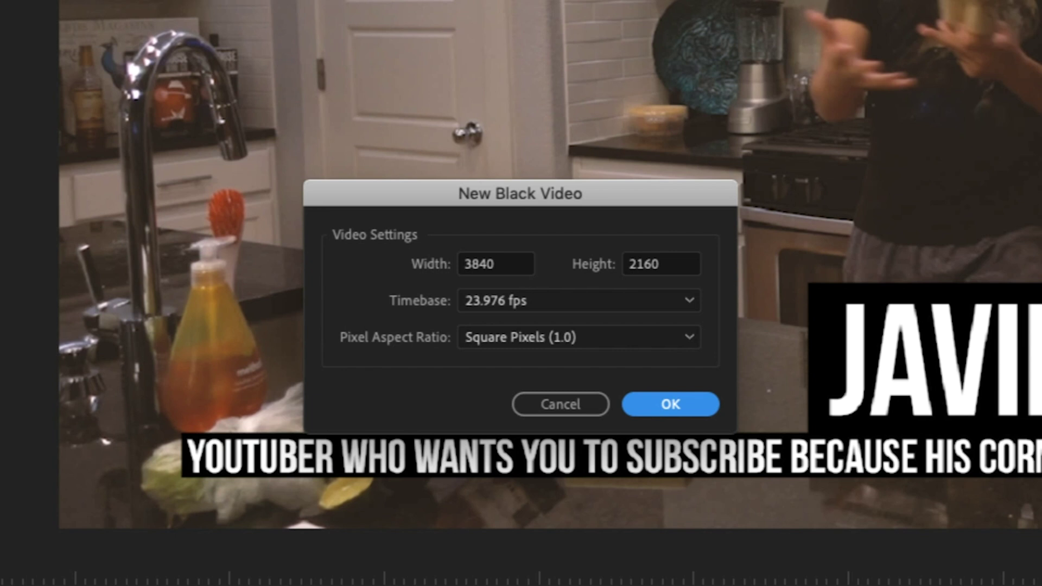
{"action": "left_click", "coordinate": [670, 406]}
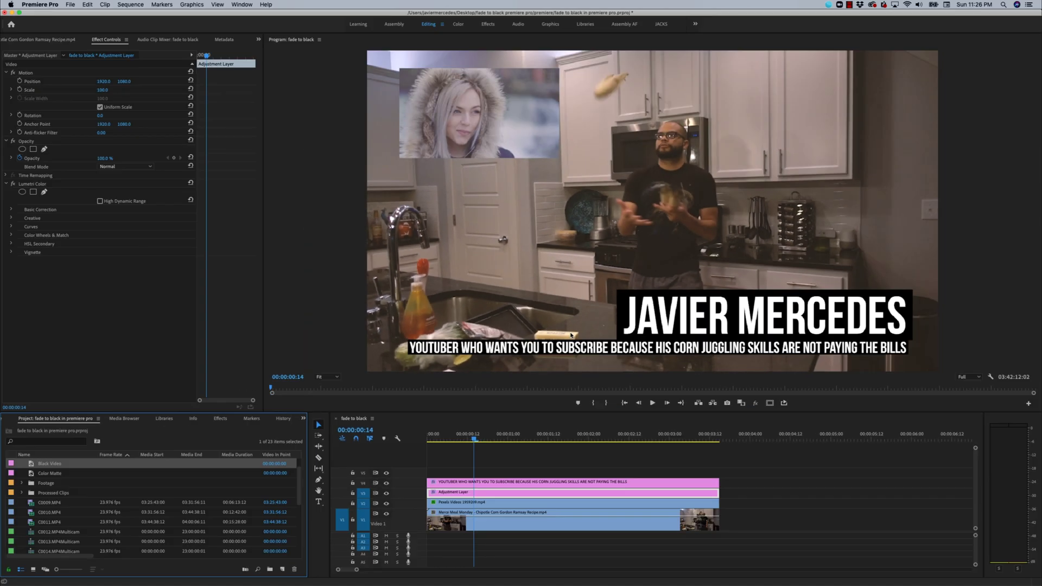
{"action": "left_click_drag", "start_coordinate": [133, 483], "coordinate": [423, 478]}
{"action": "key", "text": "c"}
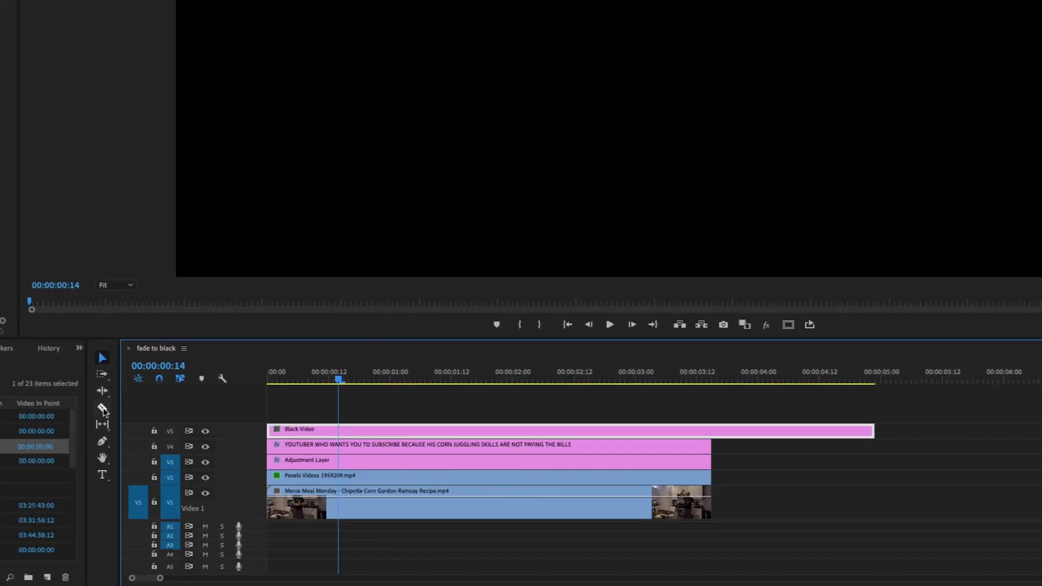
{"action": "left_click", "coordinate": [338, 432]}
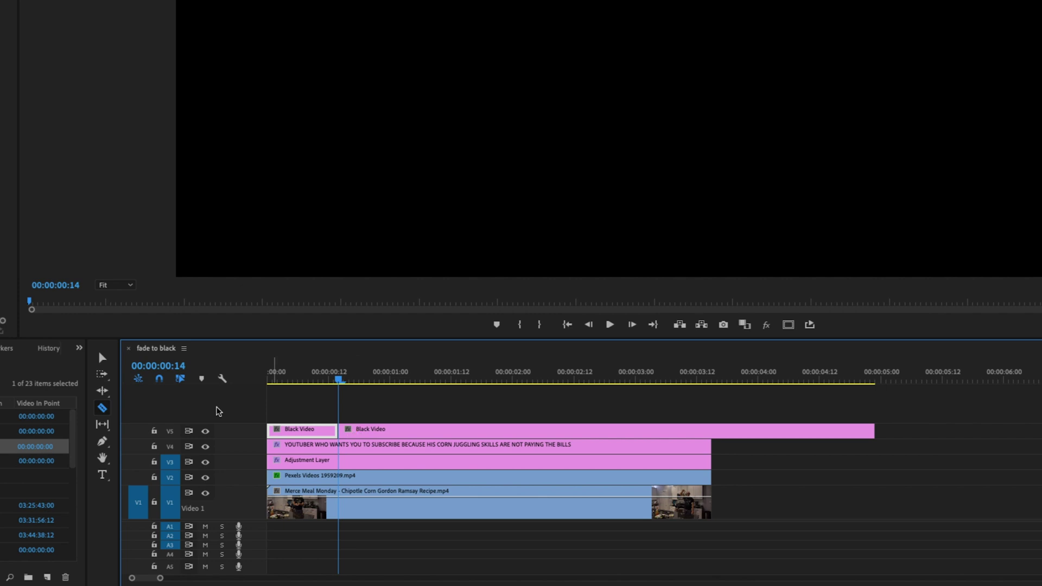
{"action": "key", "text": "v"}
{"action": "left_click", "coordinate": [368, 430]}
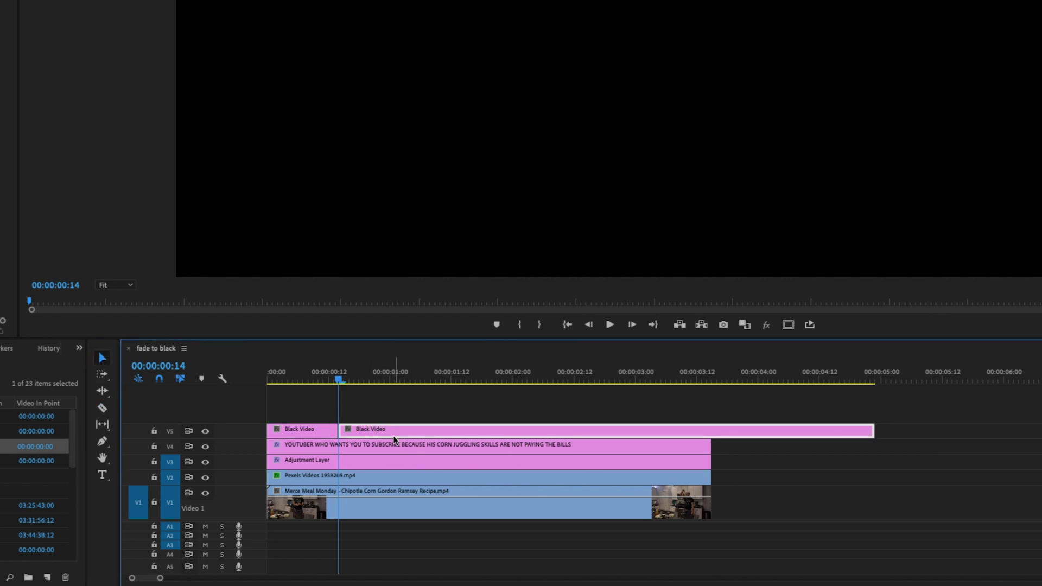
{"action": "key", "text": "Delete"}
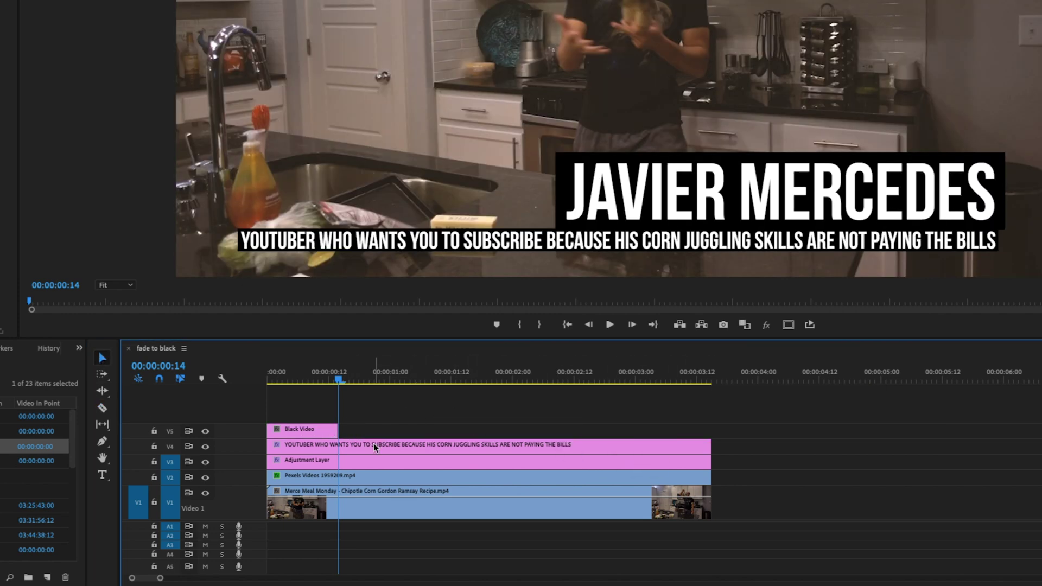
{"action": "left_click", "coordinate": [310, 377]}
{"action": "key", "text": "="}
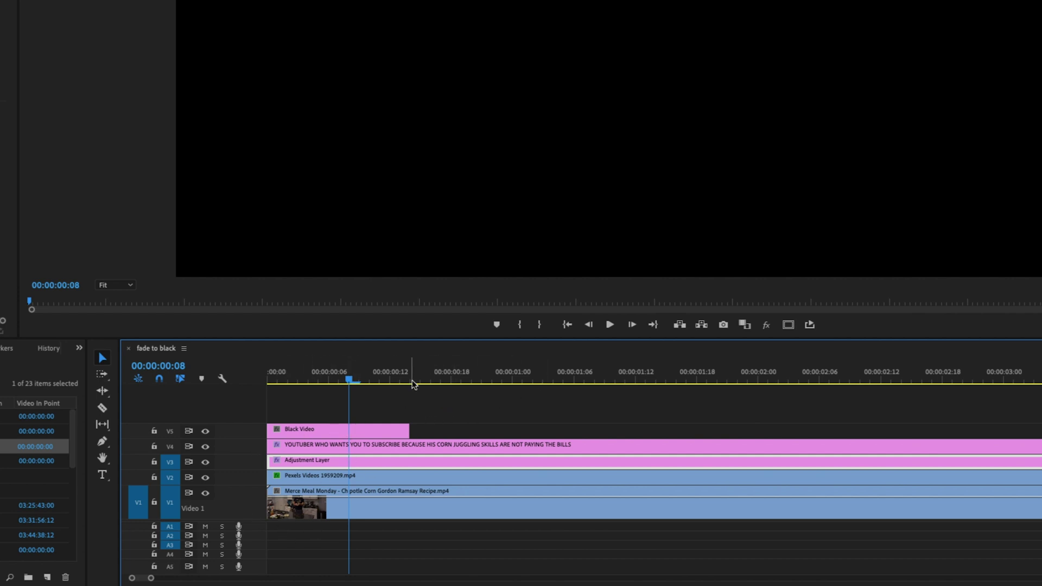
{"action": "left_click_drag", "start_coordinate": [280, 389], "coordinate": [385, 407]}
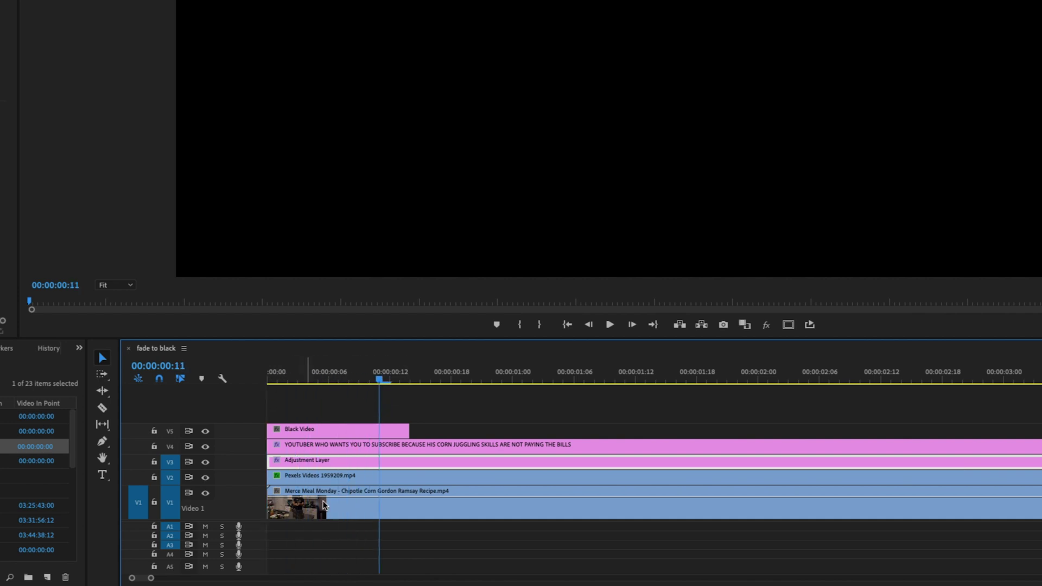
{"action": "left_click", "coordinate": [379, 430]}
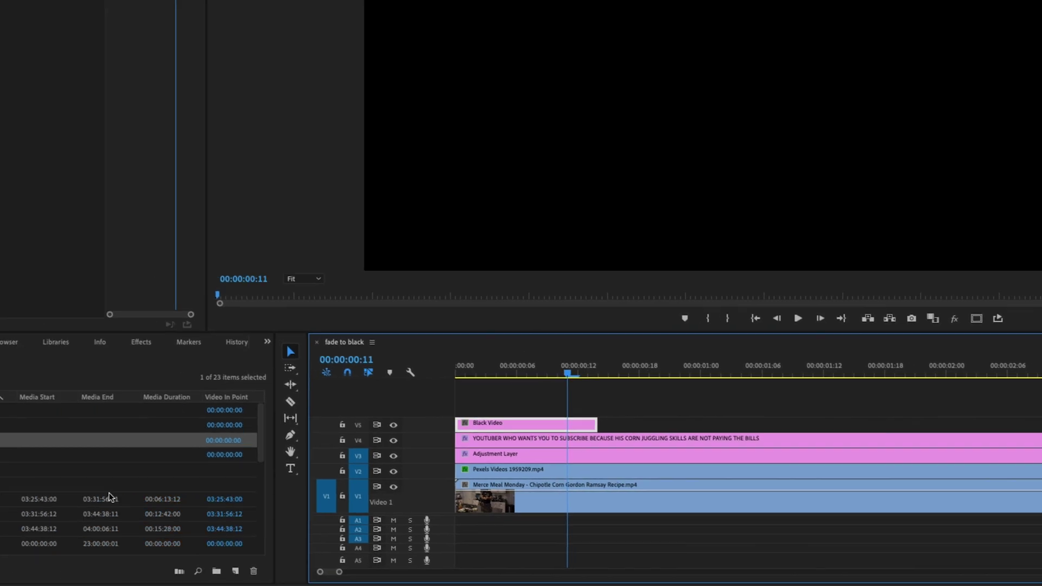
Drop a Cross Dissolve on the V5 Black Video clip and stretch it to the clip's start.
{"action": "left_click", "coordinate": [332, 337]}
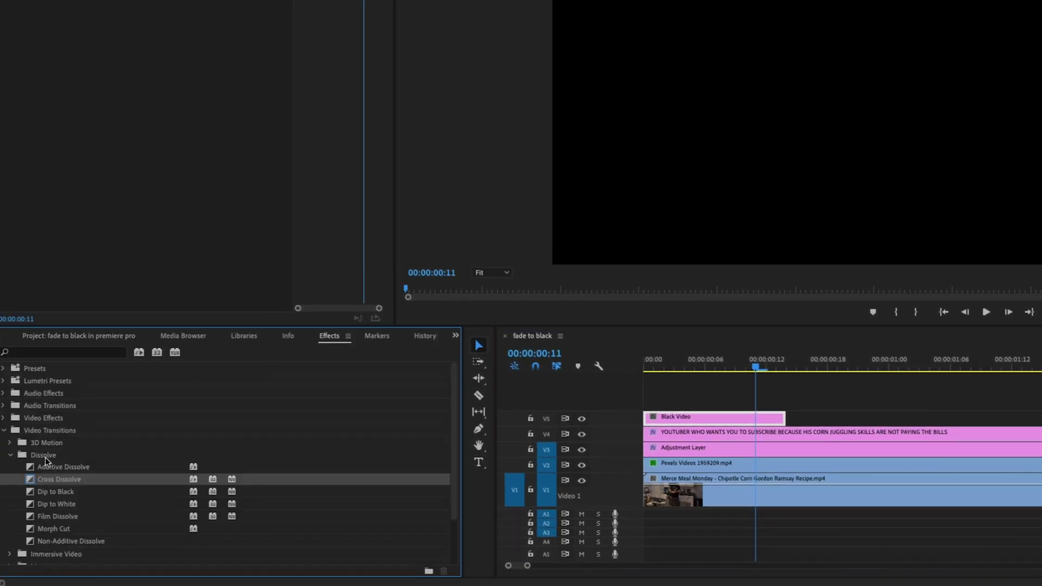
{"action": "left_click_drag", "start_coordinate": [49, 482], "coordinate": [926, 423]}
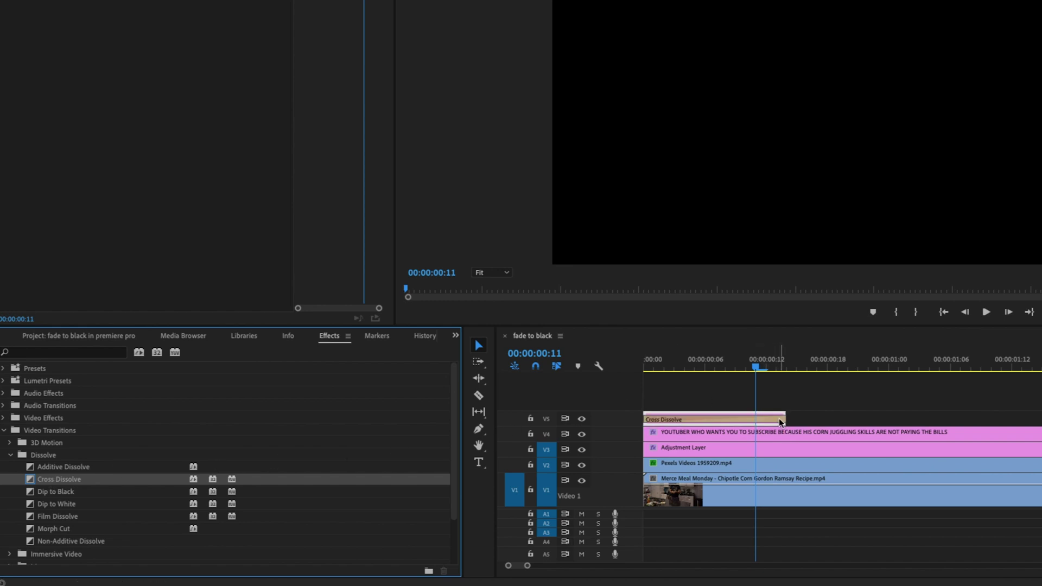
{"action": "key", "text": "Home"}
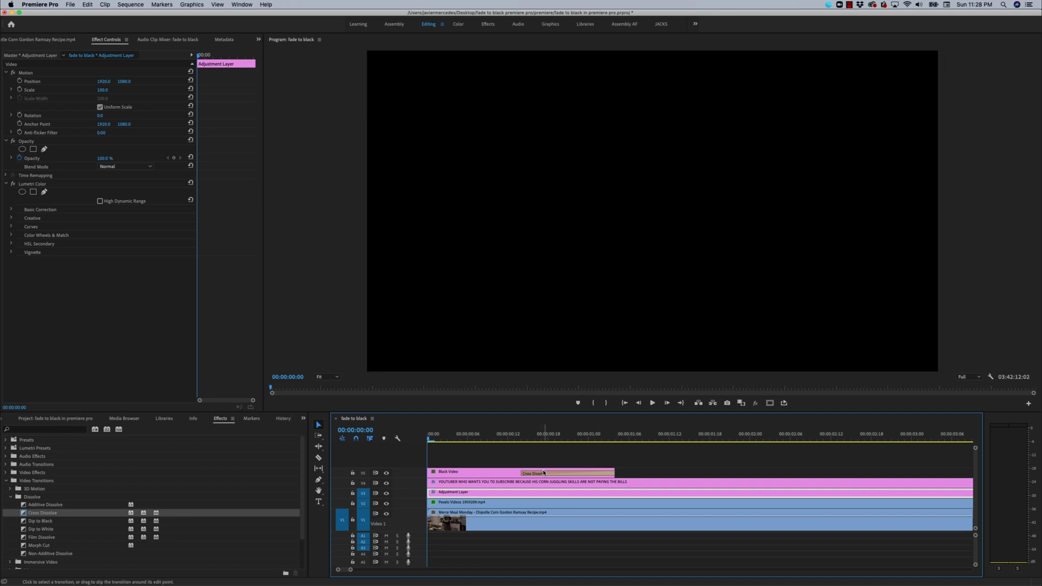
{"action": "left_click_drag", "start_coordinate": [522, 473], "coordinate": [427, 473]}
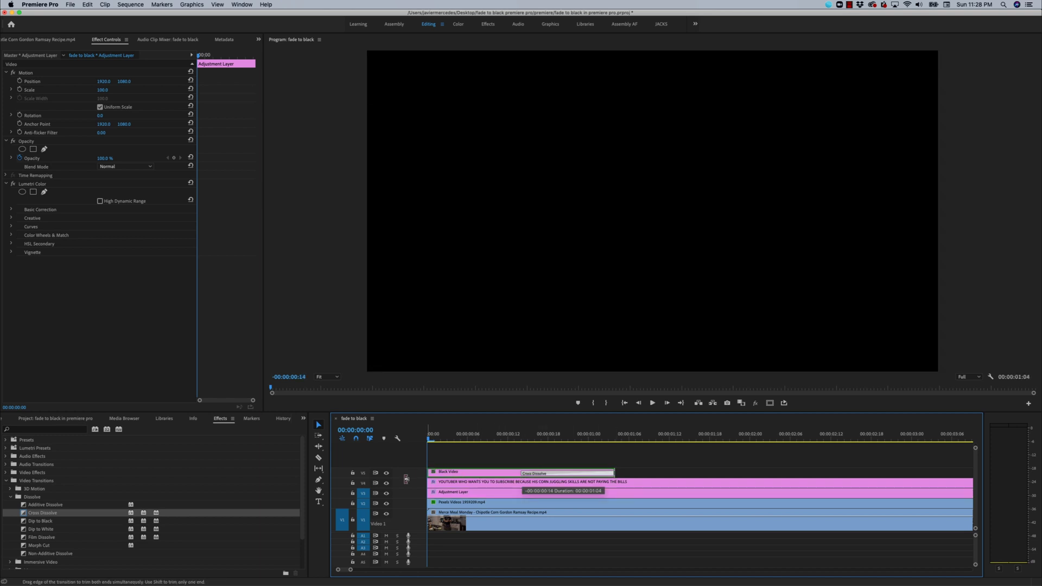
{"action": "left_click", "coordinate": [502, 447]}
{"action": "left_click_drag", "start_coordinate": [502, 447], "coordinate": [470, 458]}
Replace the opening Cross Dissolve with a Film Dissolve and play back the fade from black.
{"action": "key", "text": "space"}
{"action": "key", "text": "backslash"}
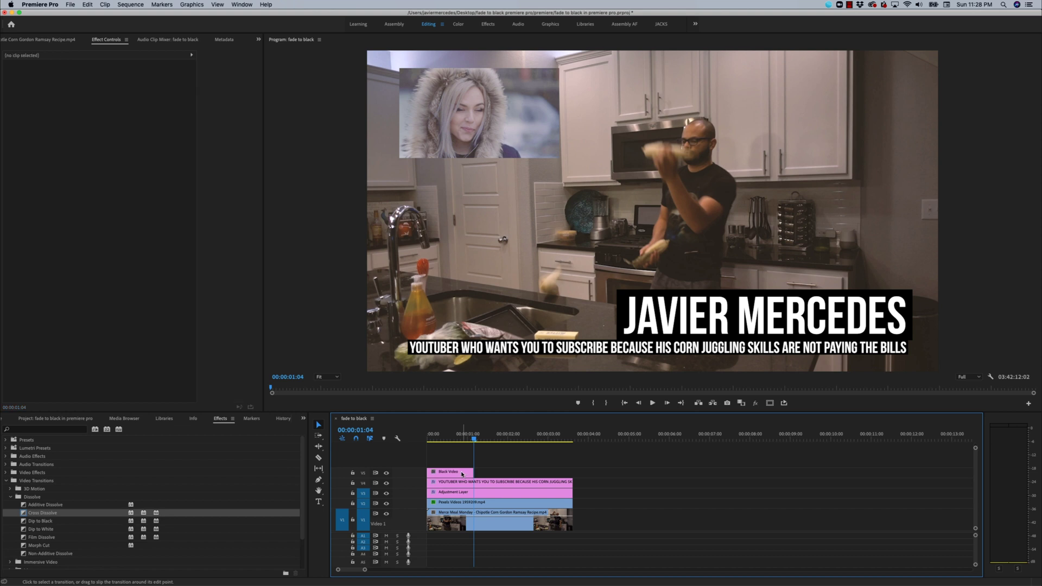
{"action": "left_click_drag", "start_coordinate": [46, 537], "coordinate": [471, 475]}
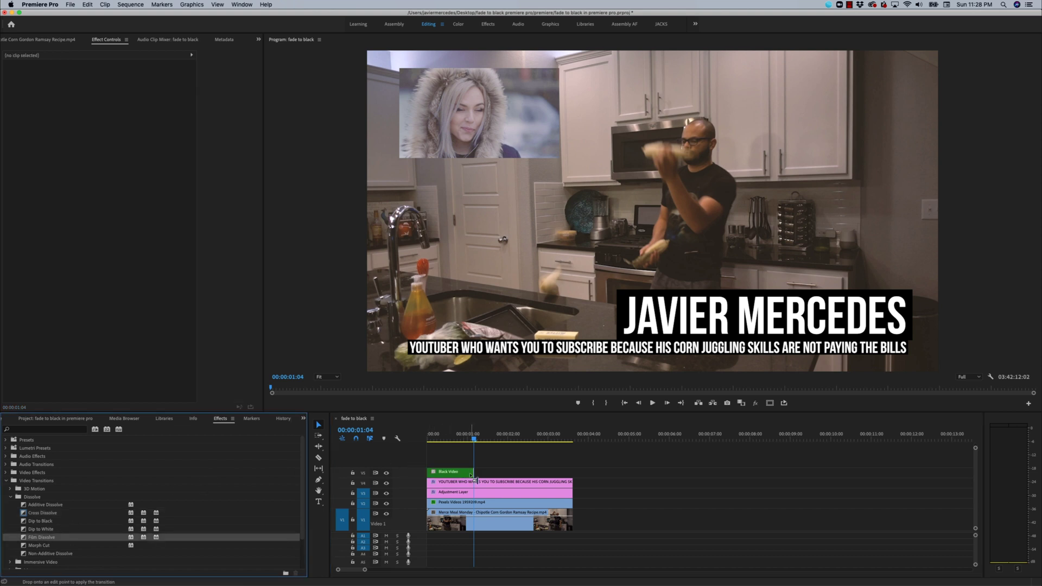
{"action": "key", "text": "Home"}
{"action": "key", "text": "space"}
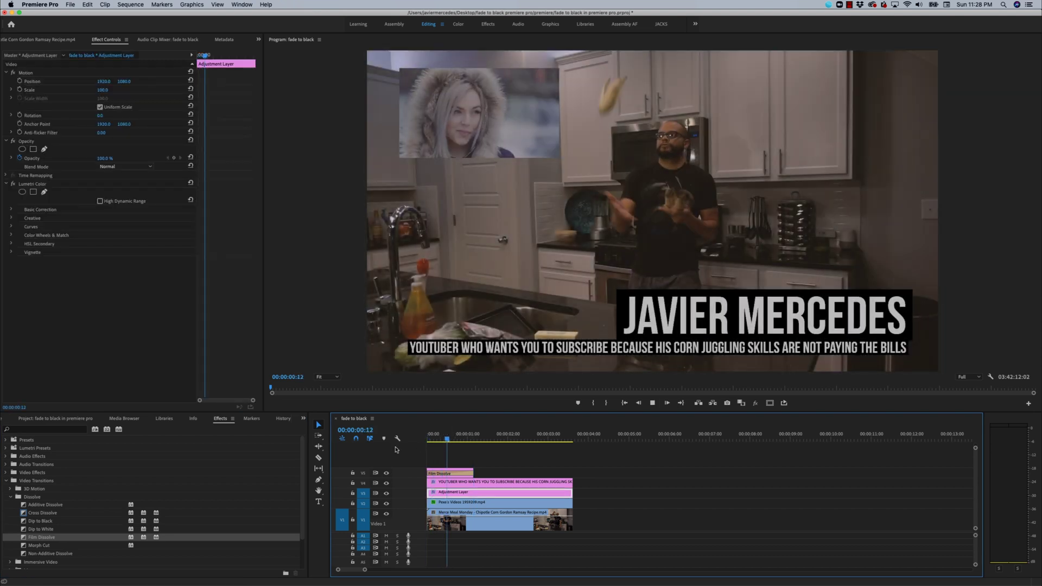
{"action": "key", "text": "="}
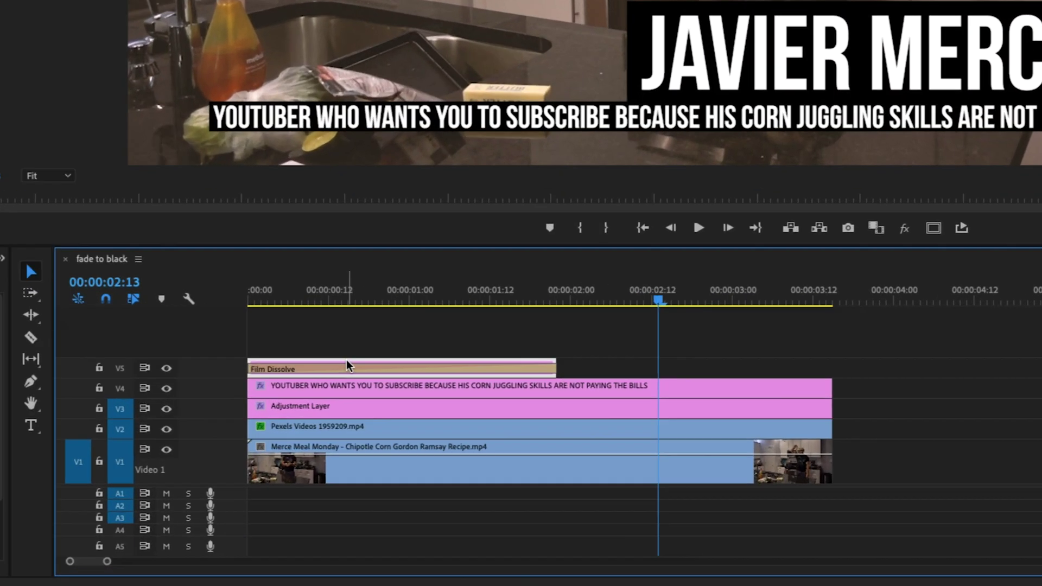
Duplicate the Black Video clip later along V5 and drop a Film Dissolve on the copy.
{"action": "scroll", "coordinate": [349, 365], "scroll_direction": "up", "scroll_amount": 2}
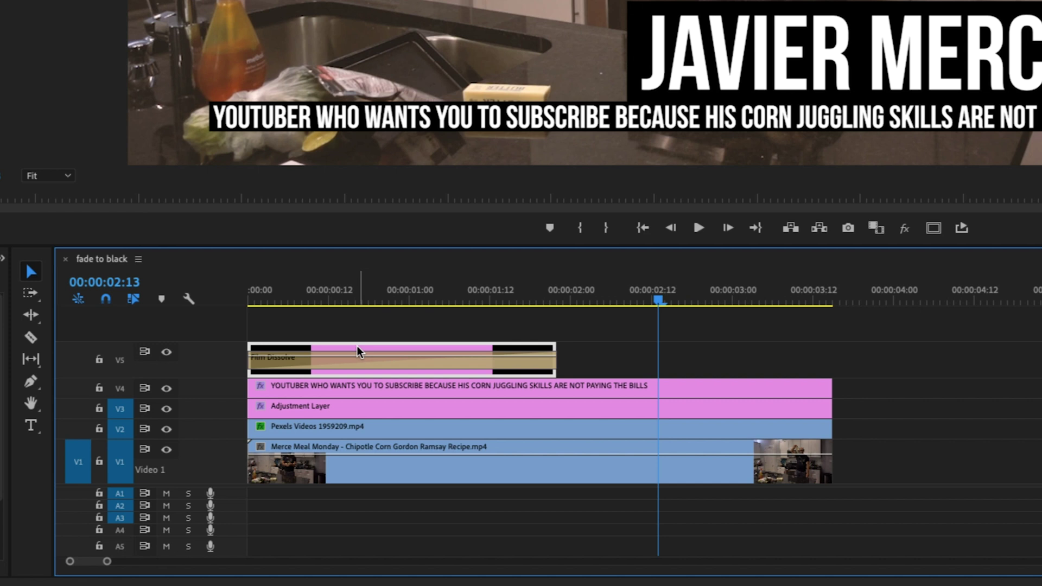
{"action": "left_click_drag", "start_coordinate": [358, 352], "coordinate": [781, 353]}
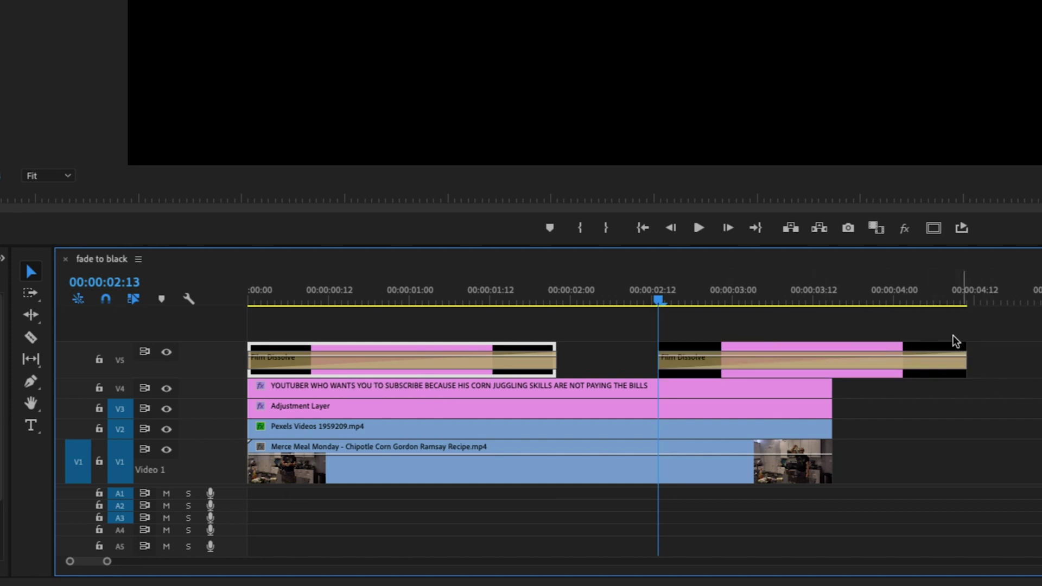
{"action": "left_click", "coordinate": [854, 371]}
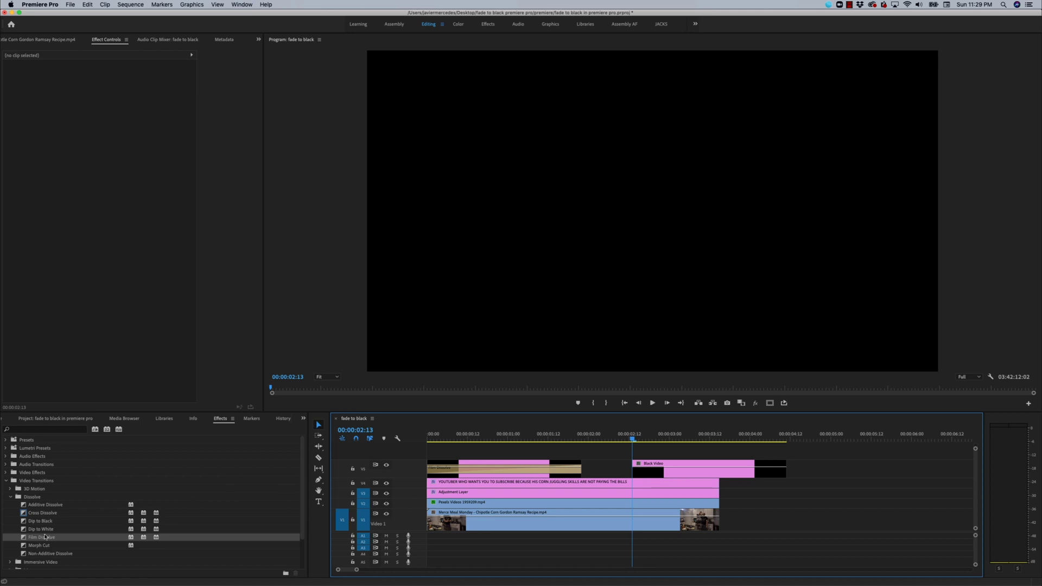
{"action": "left_click_drag", "start_coordinate": [45, 537], "coordinate": [638, 466]}
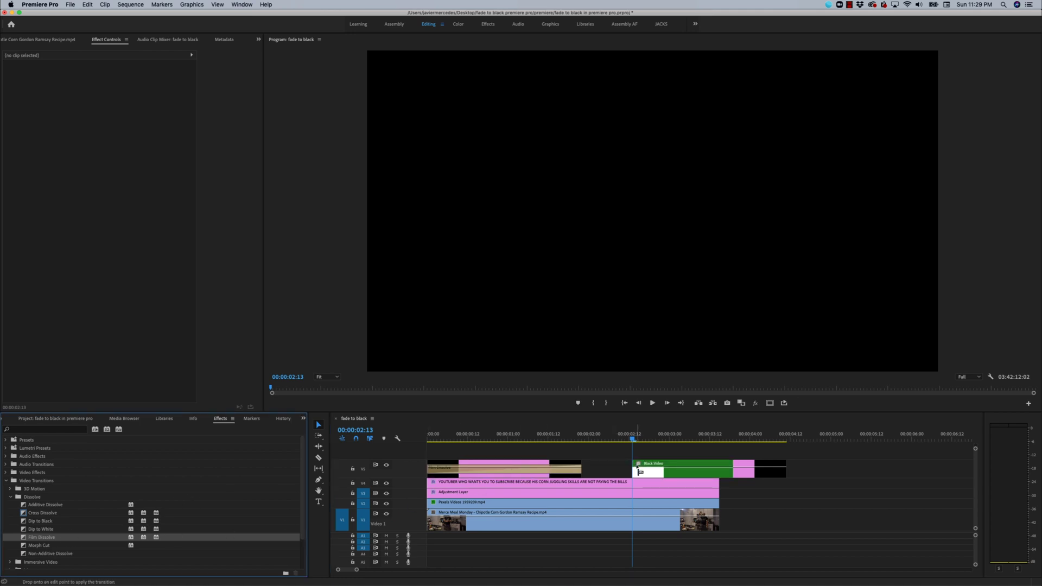
Align and lengthen the closing Film Dissolve on the second black clip, then play the fade to black.
{"action": "left_click_drag", "start_coordinate": [639, 471], "coordinate": [635, 472]}
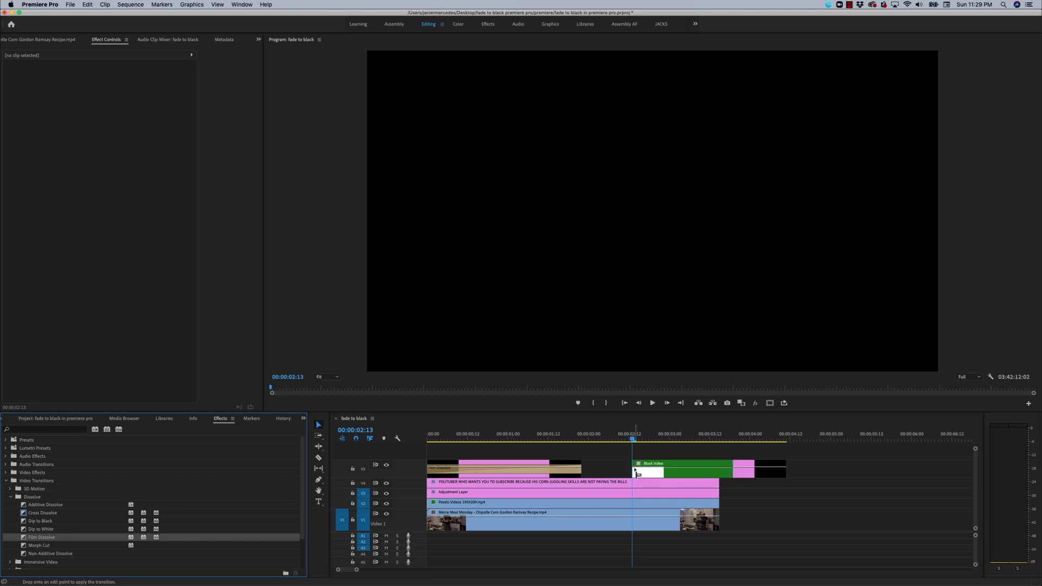
{"action": "left_click_drag", "start_coordinate": [785, 471], "coordinate": [719, 474]}
{"action": "key", "text": "space"}
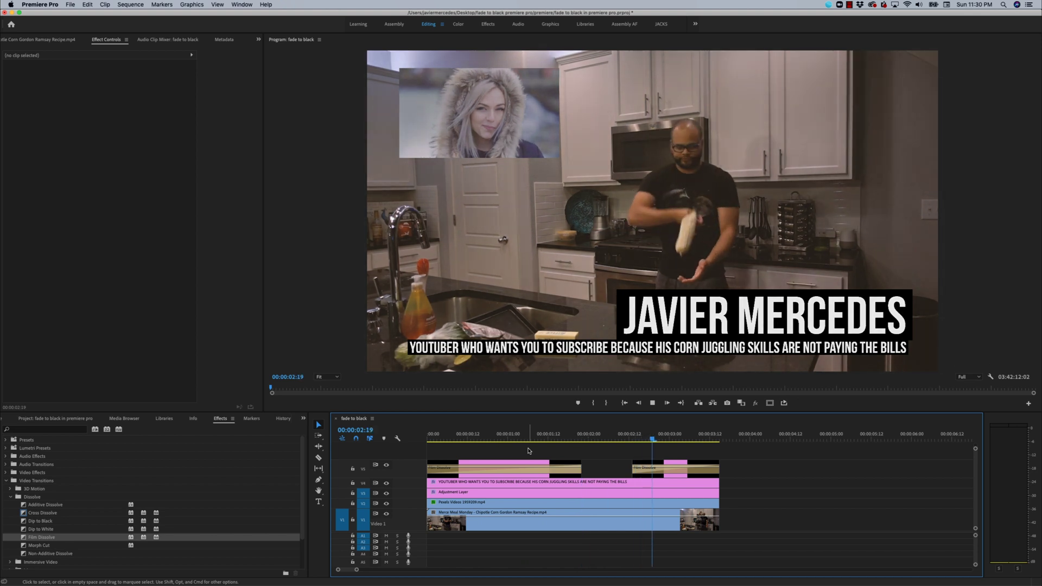
{"action": "left_click", "coordinate": [448, 492]}
{"action": "key", "text": "space"}
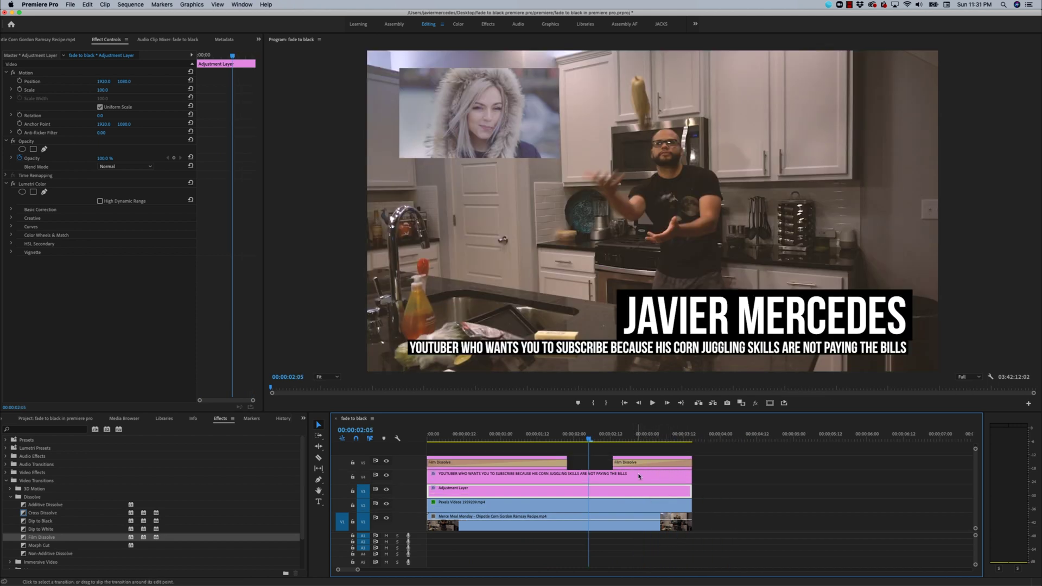
{"action": "left_click_drag", "start_coordinate": [625, 439], "coordinate": [656, 439]}
{"action": "key", "text": "space"}
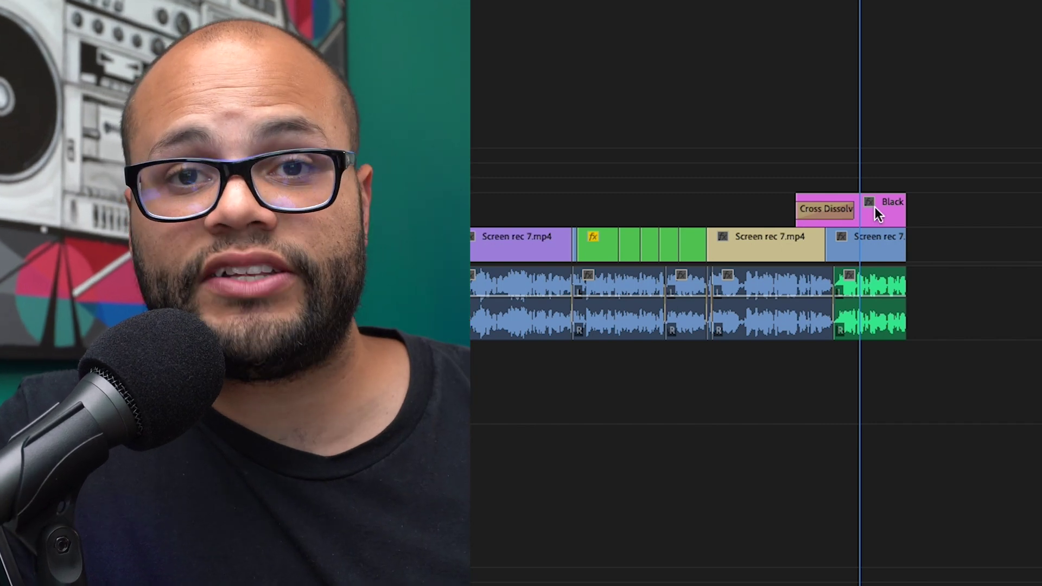
{"action": "left_click", "coordinate": [875, 207]}
{"action": "key", "text": "Delete"}
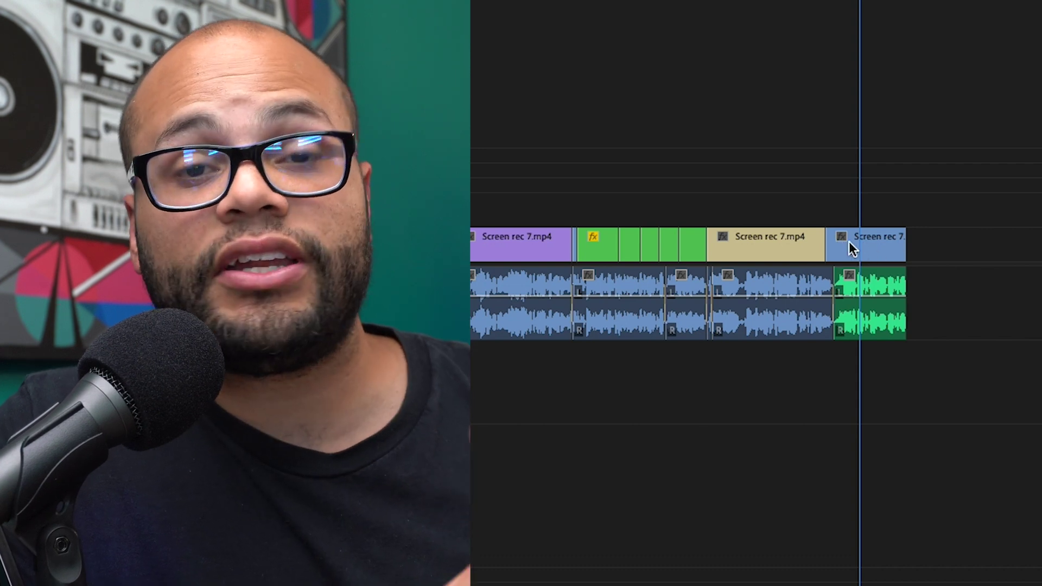
{"action": "key", "text": "ctrl+z"}
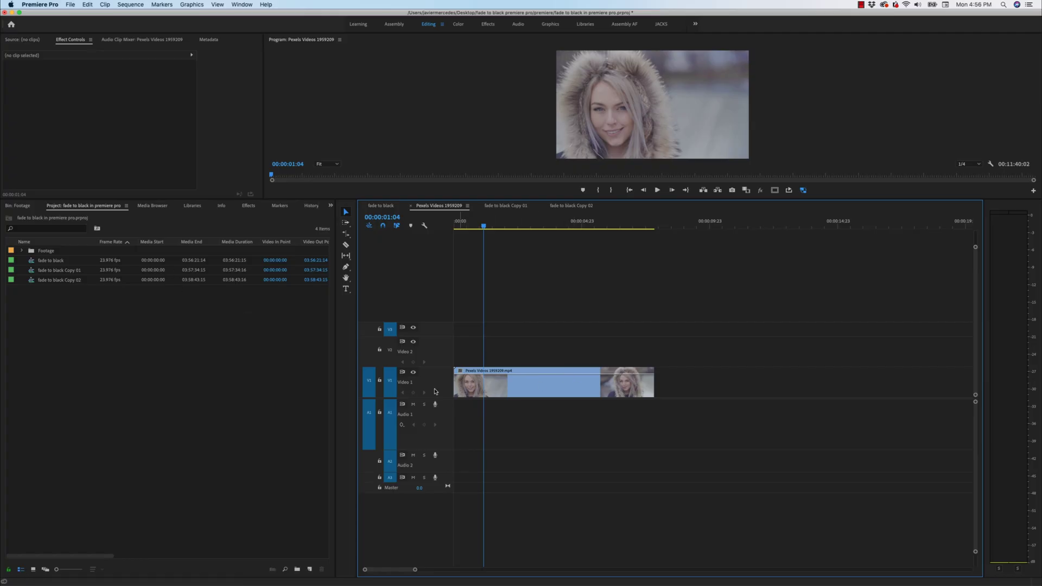
Select the Project panel's item list.
{"action": "left_click", "coordinate": [164, 356]}
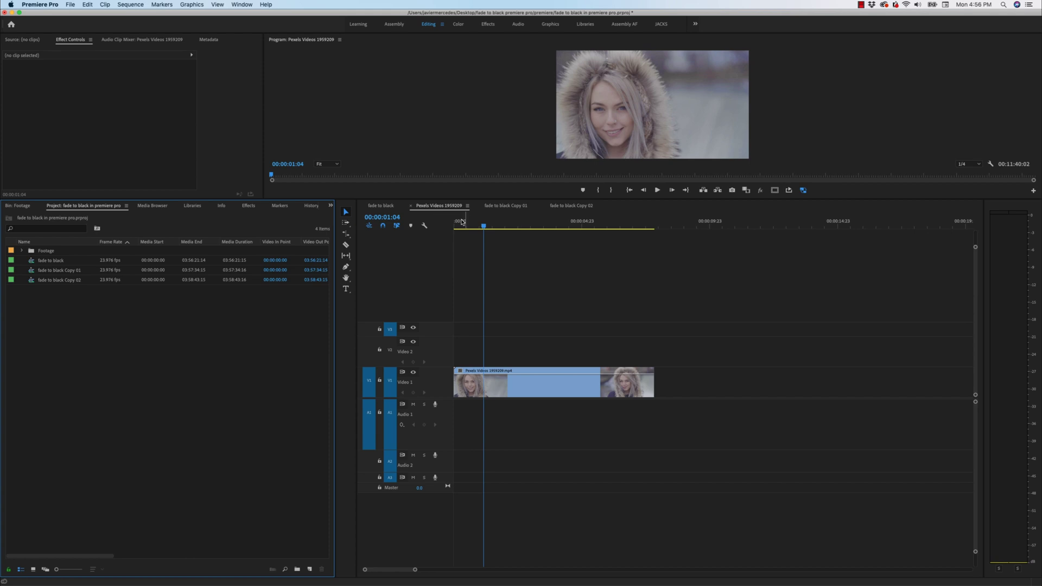
Create a 1920×1080 00FF10 colour matte named 'bright green' and place it on V2.
{"action": "left_click", "coordinate": [310, 569]}
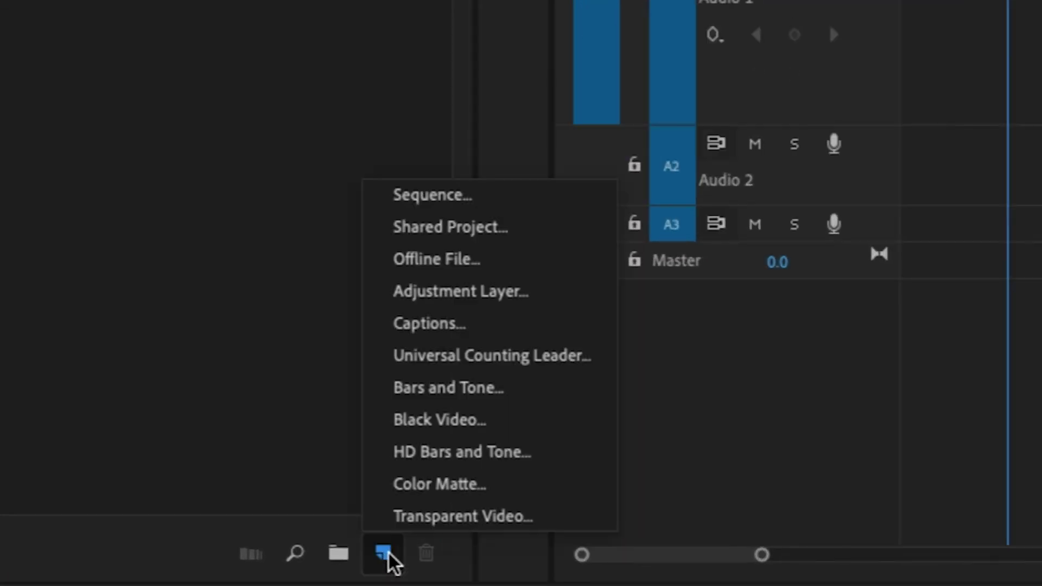
{"action": "left_click", "coordinate": [400, 487]}
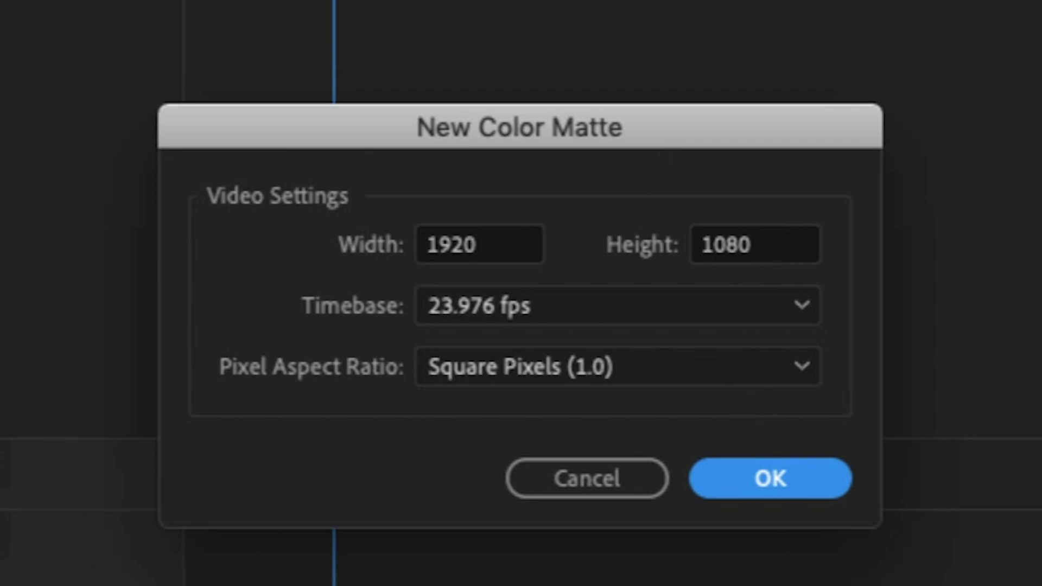
{"action": "left_click", "coordinate": [769, 477]}
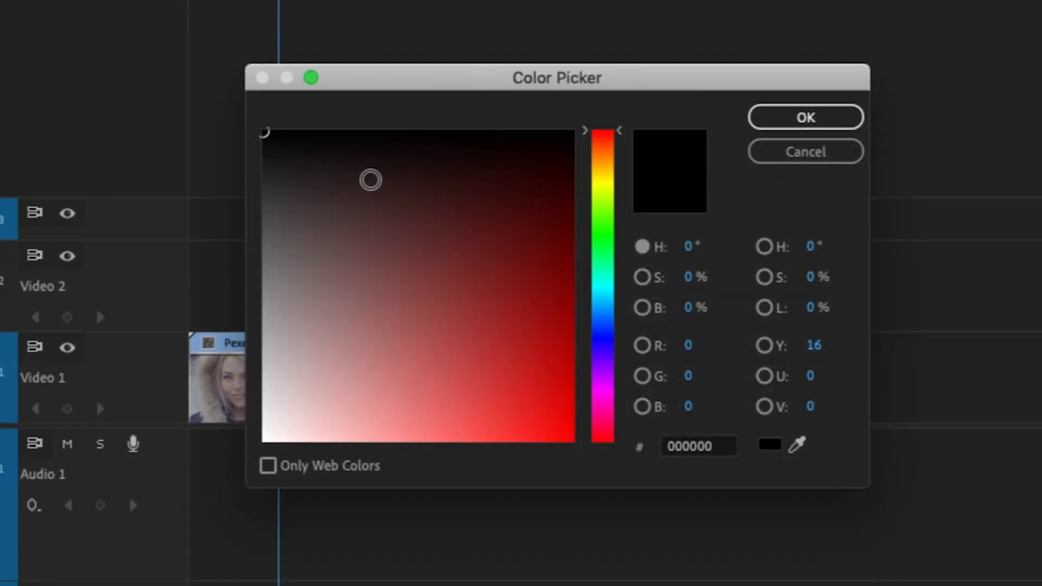
{"action": "mouse_move", "coordinate": [369, 177]}
{"action": "left_mouse_down"}
{"action": "mouse_move", "coordinate": [320, 438]}
{"action": "mouse_move", "coordinate": [377, 438]}
{"action": "mouse_move", "coordinate": [323, 337]}
{"action": "mouse_move", "coordinate": [507, 392]}
{"action": "left_mouse_up"}
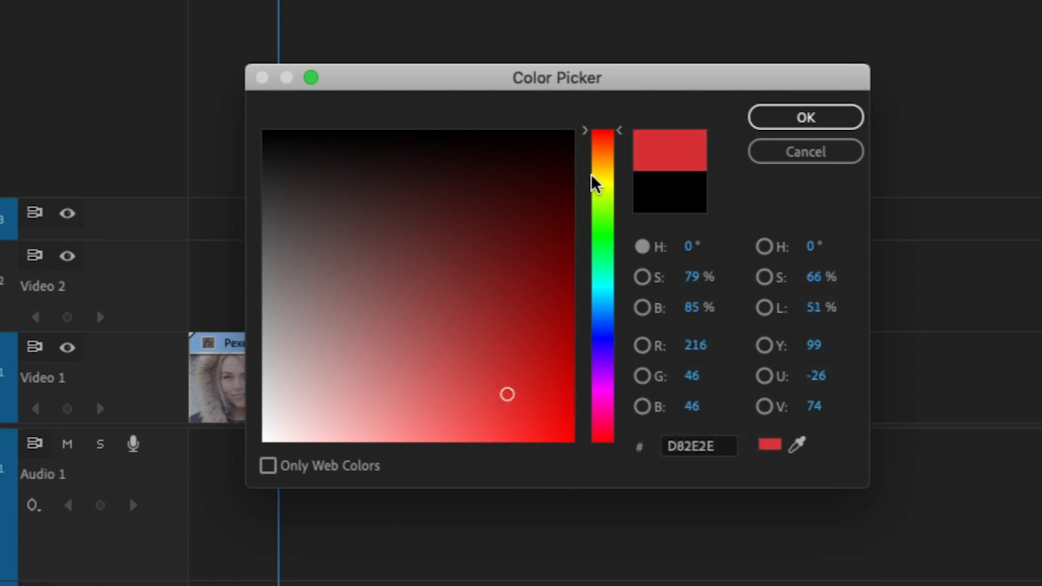
{"action": "mouse_move", "coordinate": [602, 179]}
{"action": "left_mouse_down"}
{"action": "mouse_move", "coordinate": [612, 300]}
{"action": "mouse_move", "coordinate": [595, 343]}
{"action": "mouse_move", "coordinate": [619, 239]}
{"action": "left_mouse_up"}
{"action": "left_click_drag", "start_coordinate": [566, 303], "coordinate": [658, 493]}
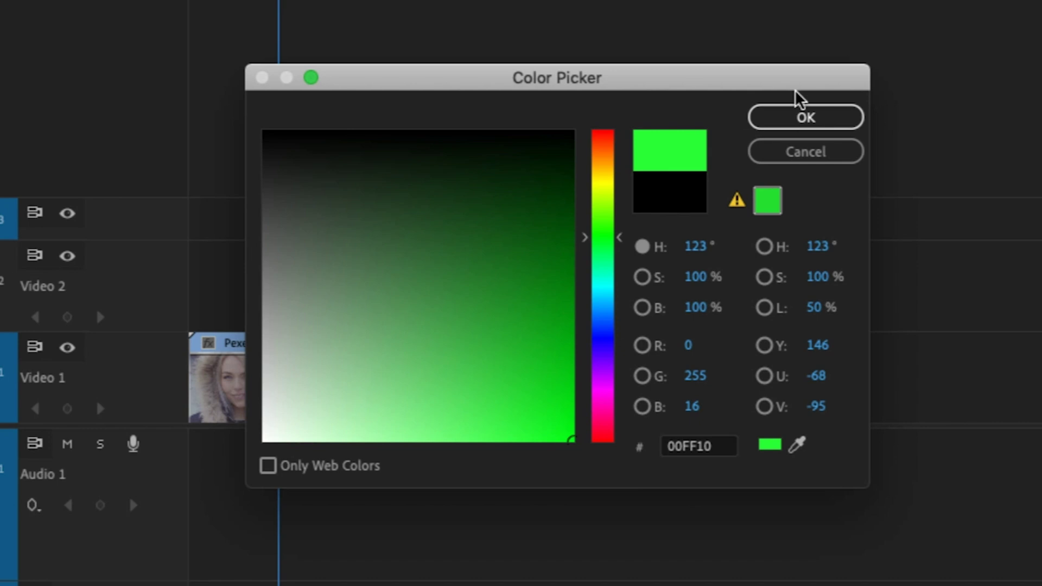
{"action": "left_click", "coordinate": [800, 117]}
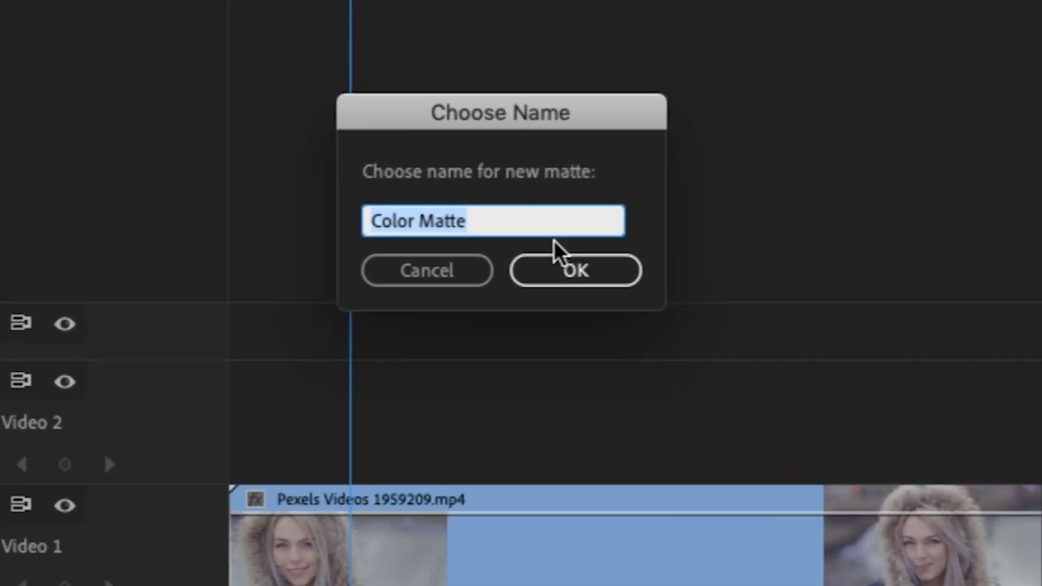
{"action": "type", "text": "bright green"}
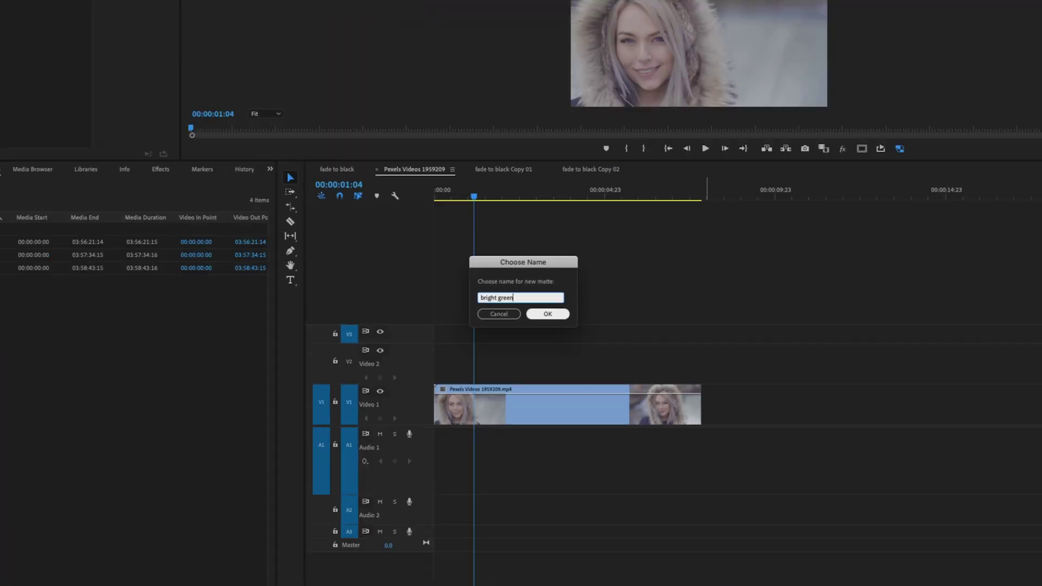
{"action": "key", "text": "Return"}
{"action": "left_click_drag", "start_coordinate": [50, 251], "coordinate": [442, 355]}
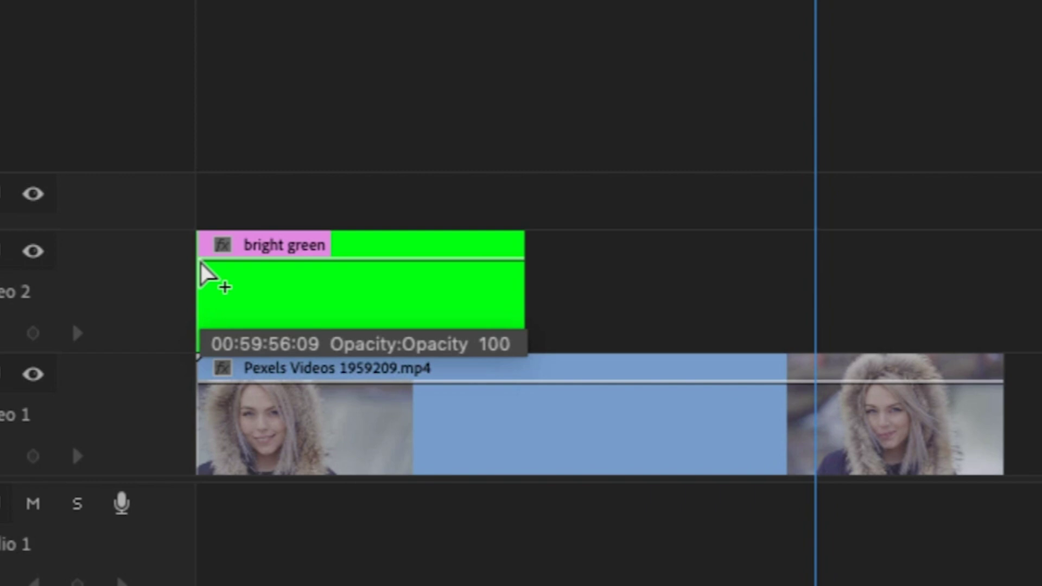
Keyframe the green matte's opacity from full at its start to zero at its end, then preview.
{"action": "left_click", "coordinate": [203, 260], "text": "ctrl"}
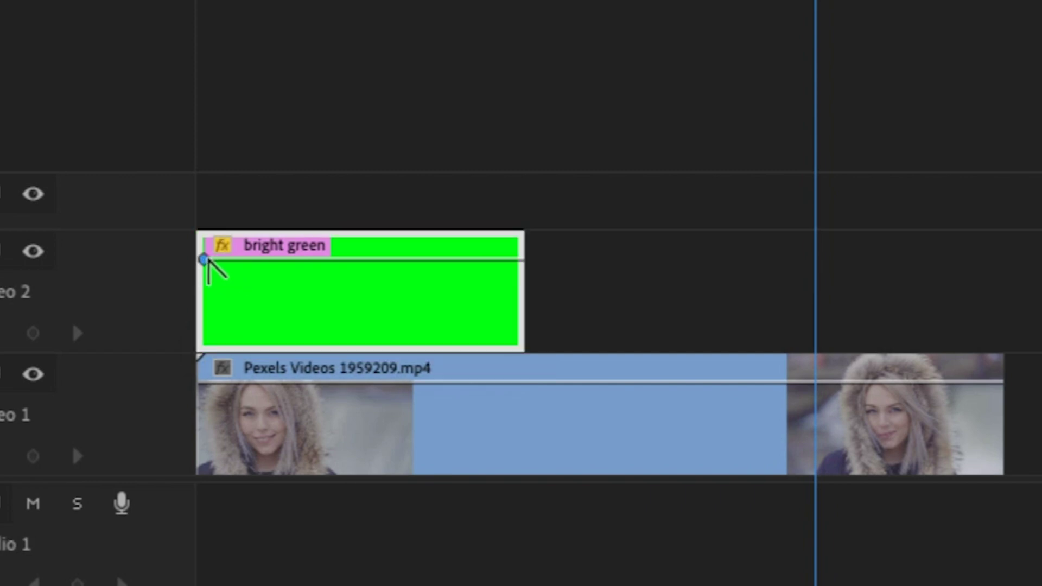
{"action": "left_click", "coordinate": [513, 260], "text": "ctrl"}
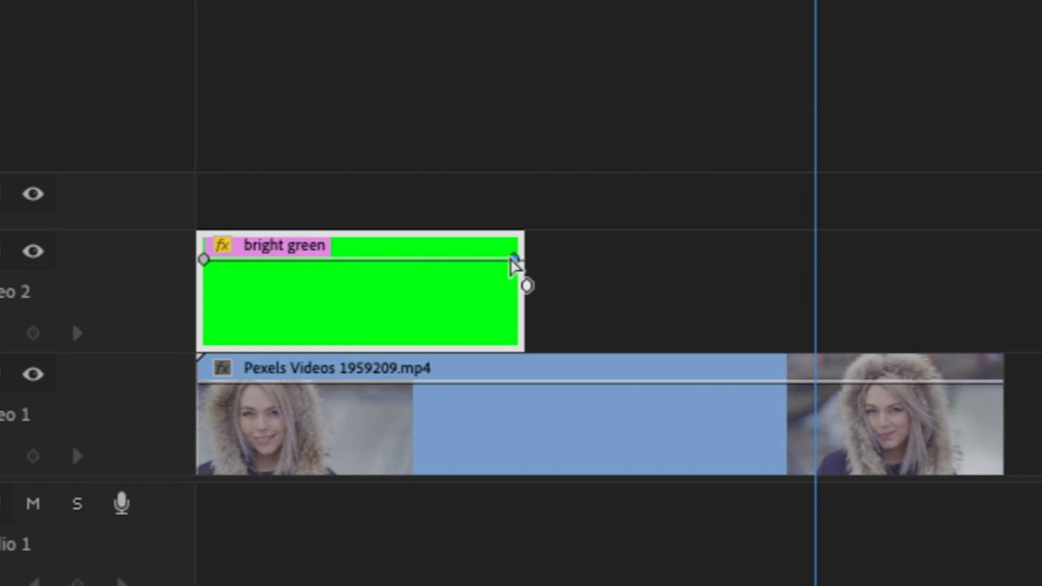
{"action": "left_click_drag", "start_coordinate": [515, 262], "coordinate": [522, 340]}
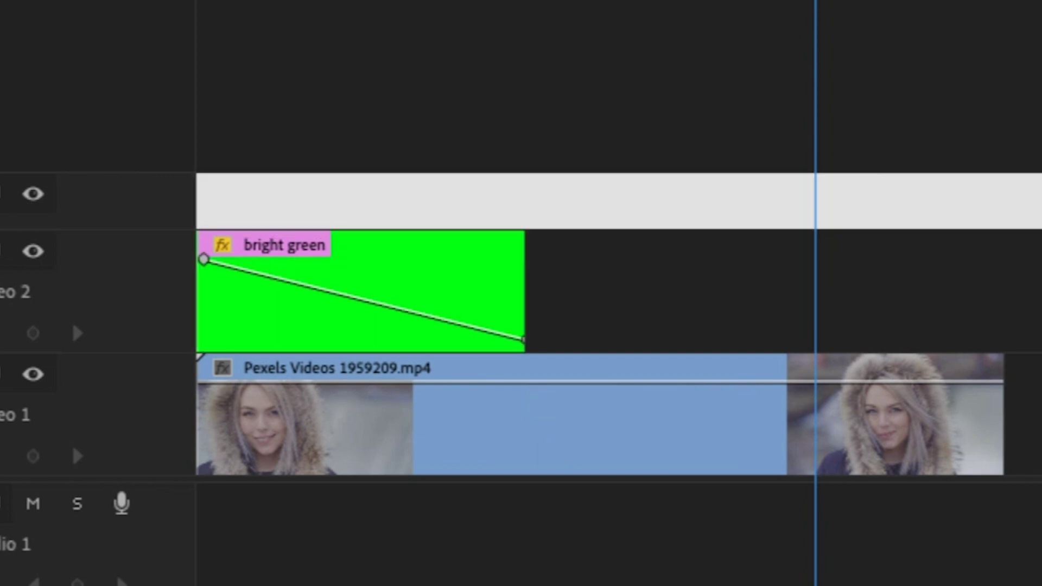
{"action": "key", "text": "space"}
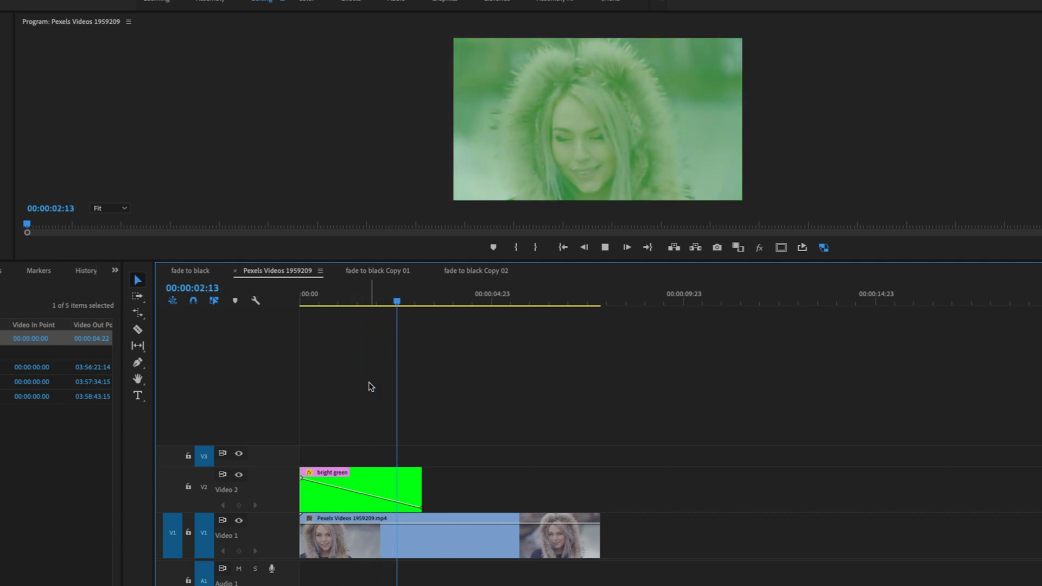
Stop the preview and drag a second bright green matte into the timeline at 00:00:04:19.
{"action": "left_click", "coordinate": [505, 537]}
{"action": "key", "text": "space"}
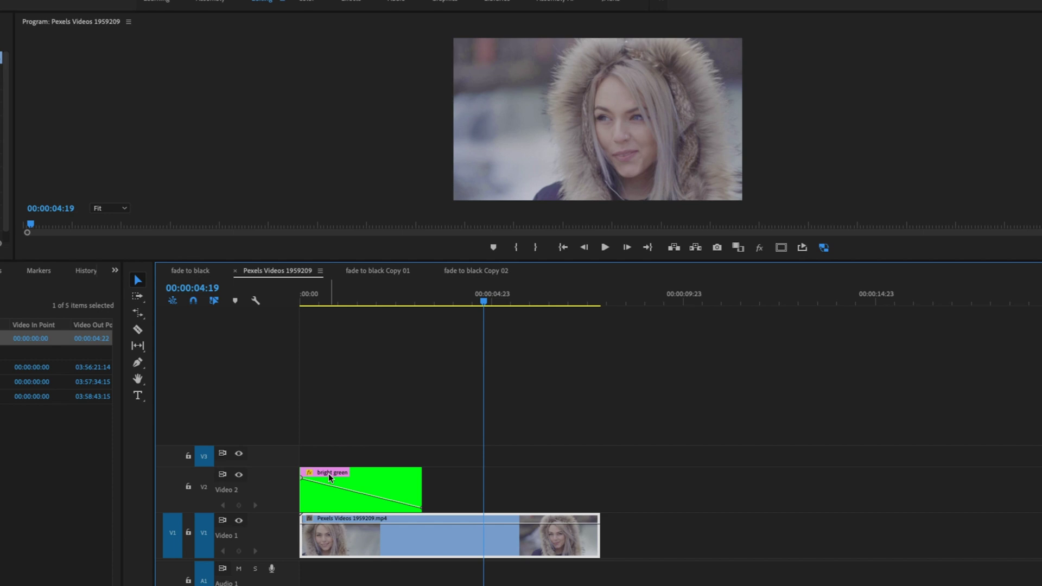
{"action": "left_click", "coordinate": [376, 482]}
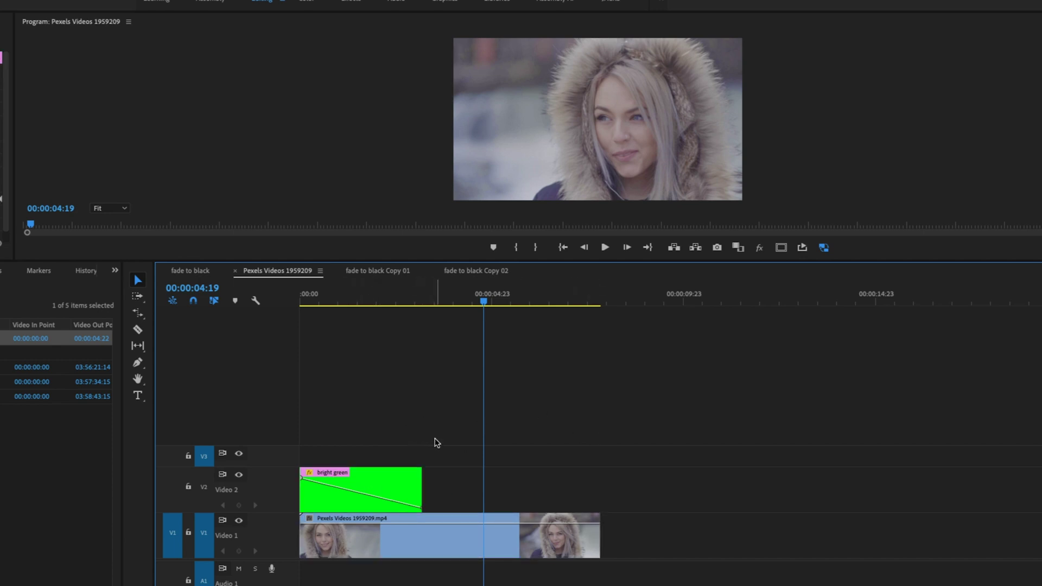
{"action": "left_click_drag", "start_coordinate": [54, 338], "coordinate": [444, 421]}
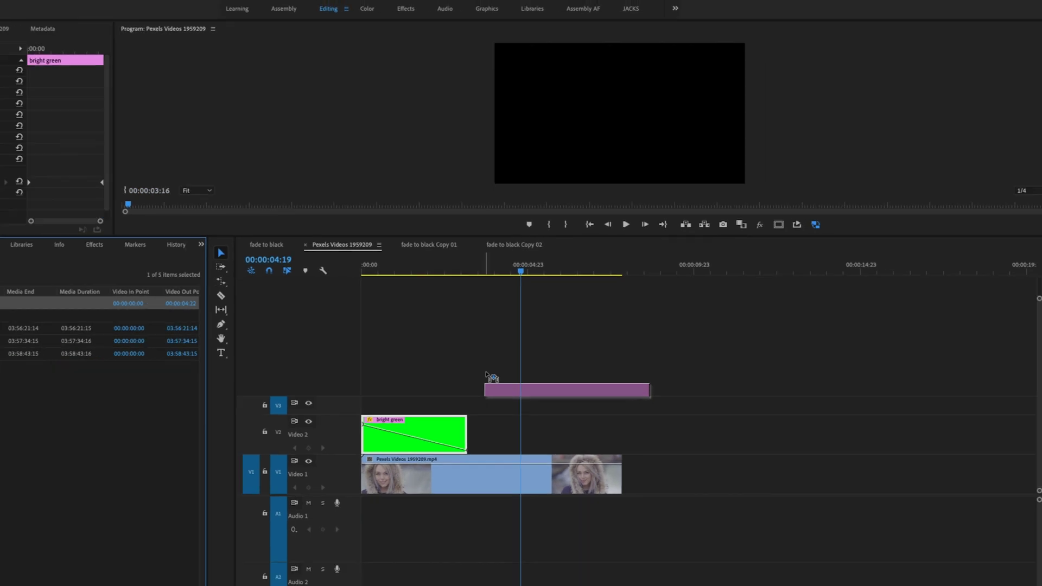
Place the second bright green matte on Video 2 and trim its end shorter.
{"action": "left_click_drag", "start_coordinate": [486, 374], "coordinate": [522, 443]}
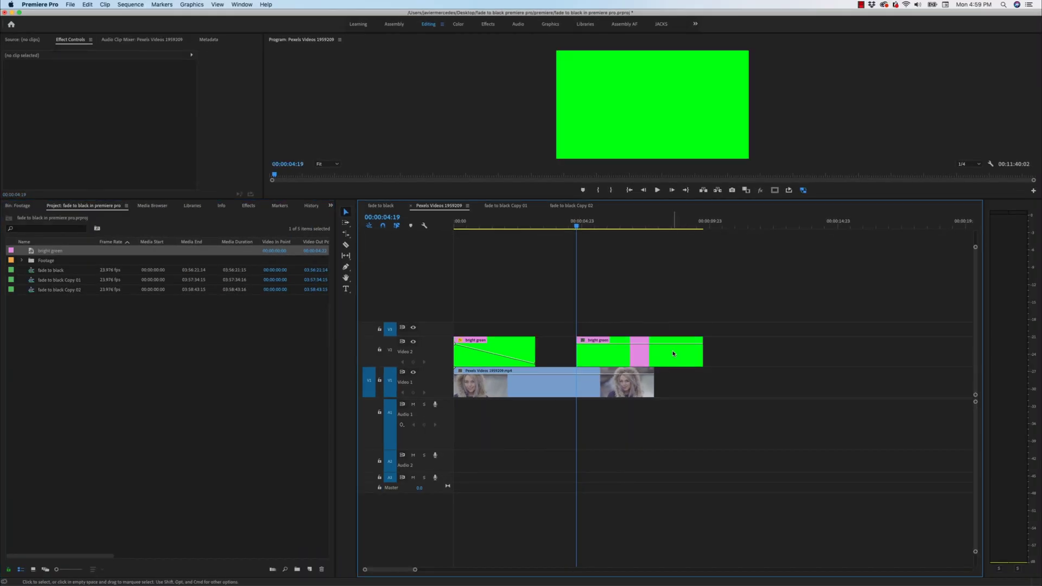
{"action": "left_click", "coordinate": [673, 353]}
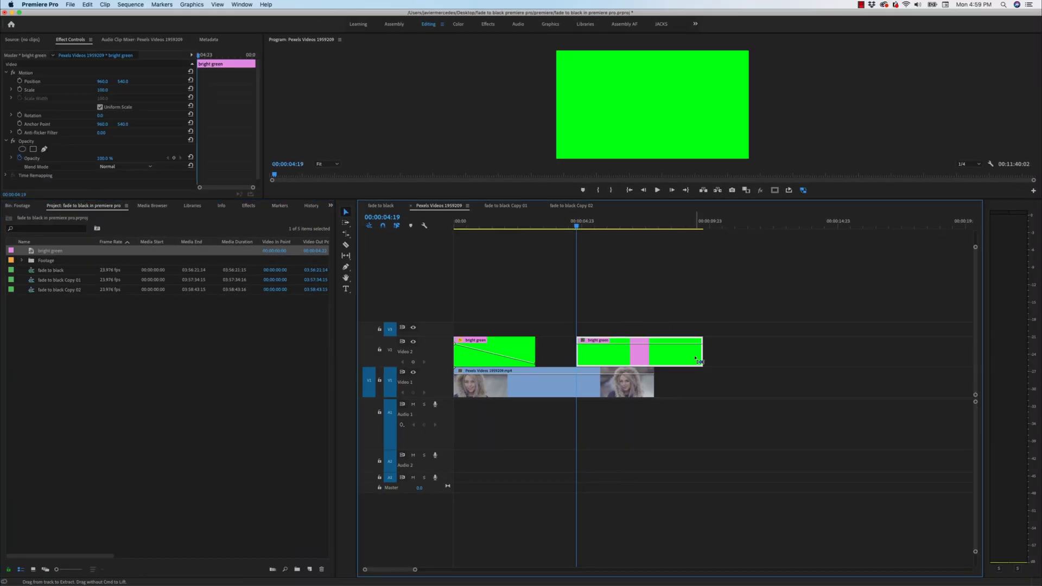
{"action": "left_click_drag", "start_coordinate": [702, 356], "coordinate": [653, 358]}
Apply a Film Dissolve to the start of the second green clip.
{"action": "left_click", "coordinate": [202, 345]}
{"action": "key", "text": "shift+7"}
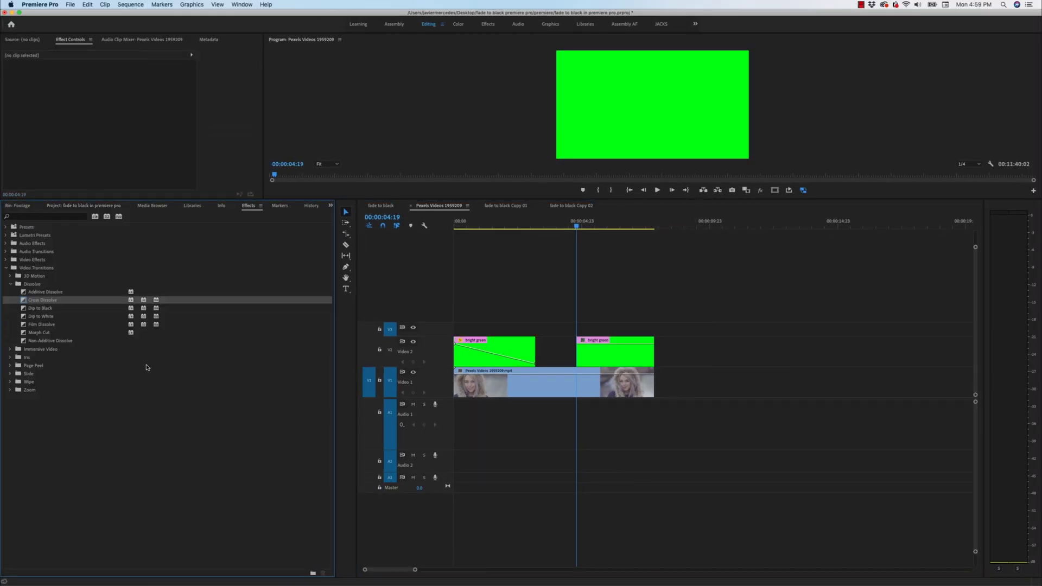
{"action": "left_click", "coordinate": [43, 325]}
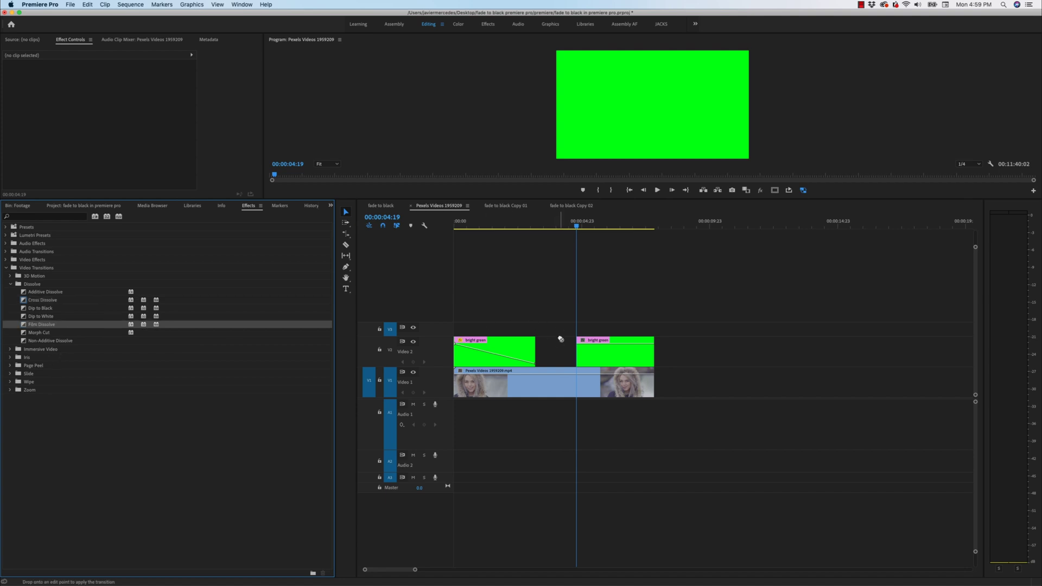
{"action": "left_click_drag", "start_coordinate": [561, 338], "coordinate": [580, 358]}
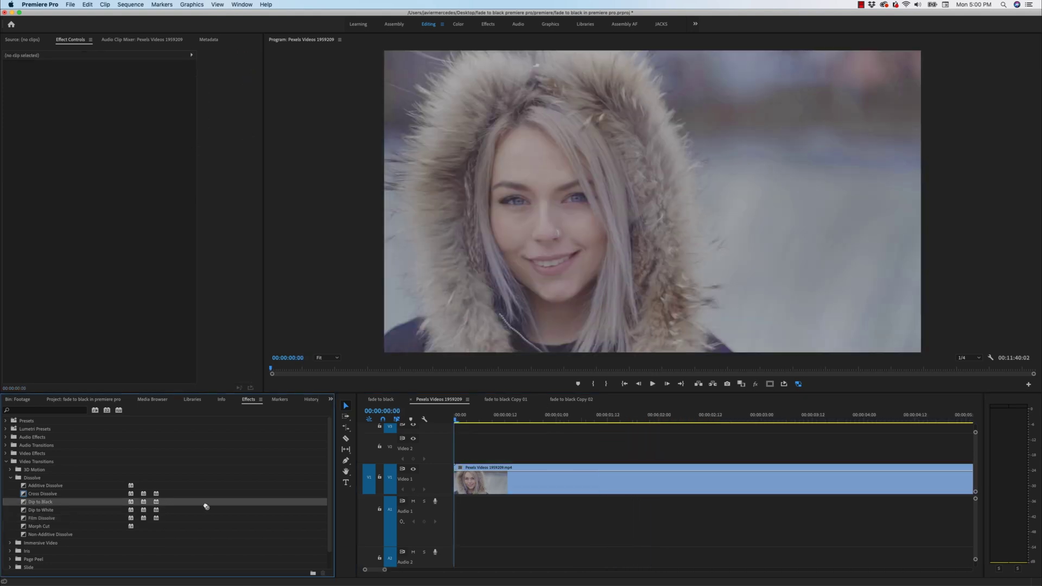
Add Dip to Black to the woman's clip, move it to about 00:00:02:00, and select the transition.
{"action": "left_click_drag", "start_coordinate": [206, 506], "coordinate": [456, 482]}
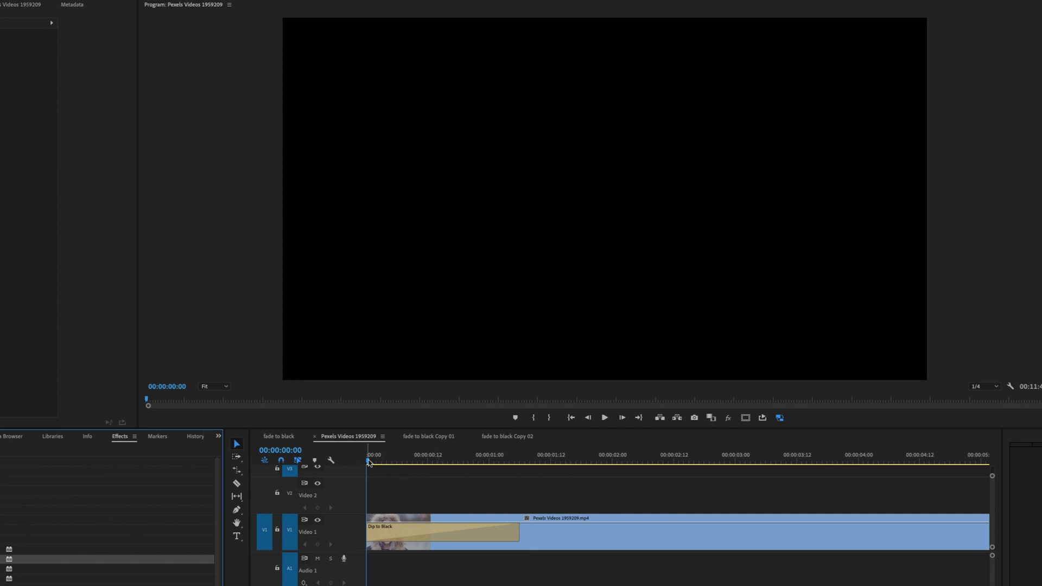
{"action": "left_click_drag", "start_coordinate": [368, 462], "coordinate": [564, 479]}
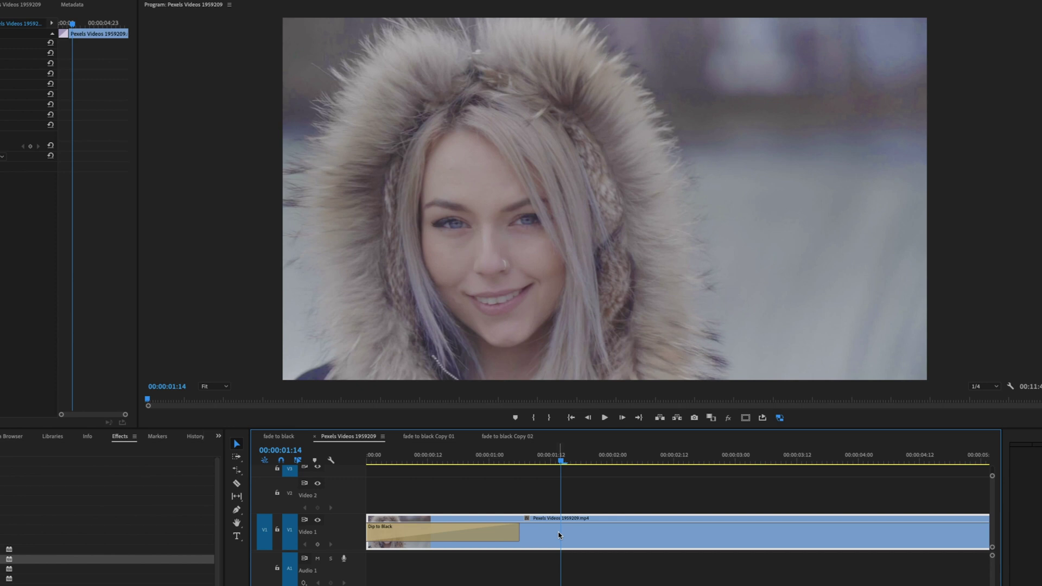
{"action": "left_click_drag", "start_coordinate": [558, 535], "coordinate": [606, 517]}
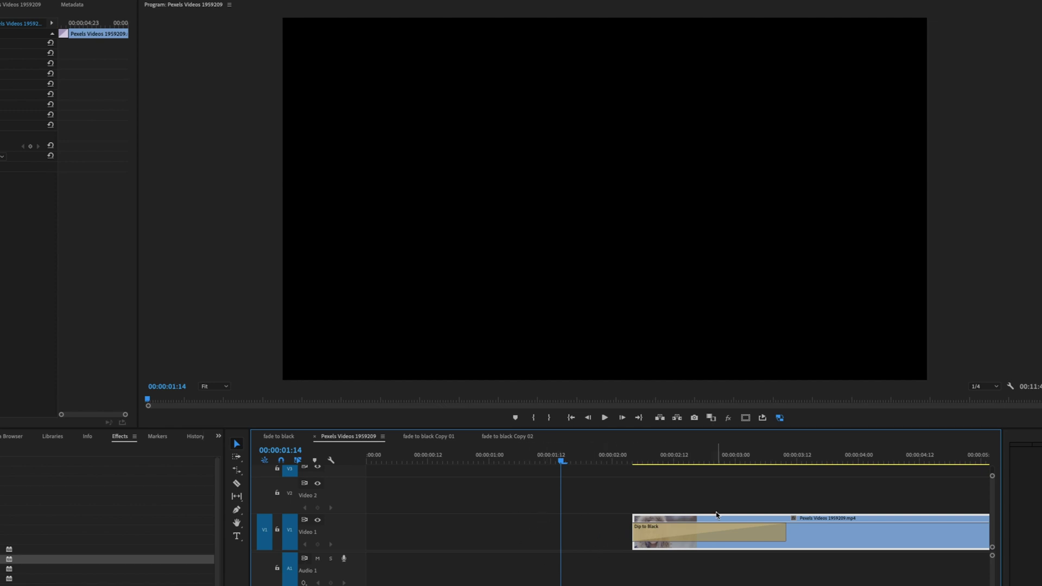
{"action": "left_click_drag", "start_coordinate": [717, 514], "coordinate": [663, 516]}
{"action": "left_click", "coordinate": [619, 536]}
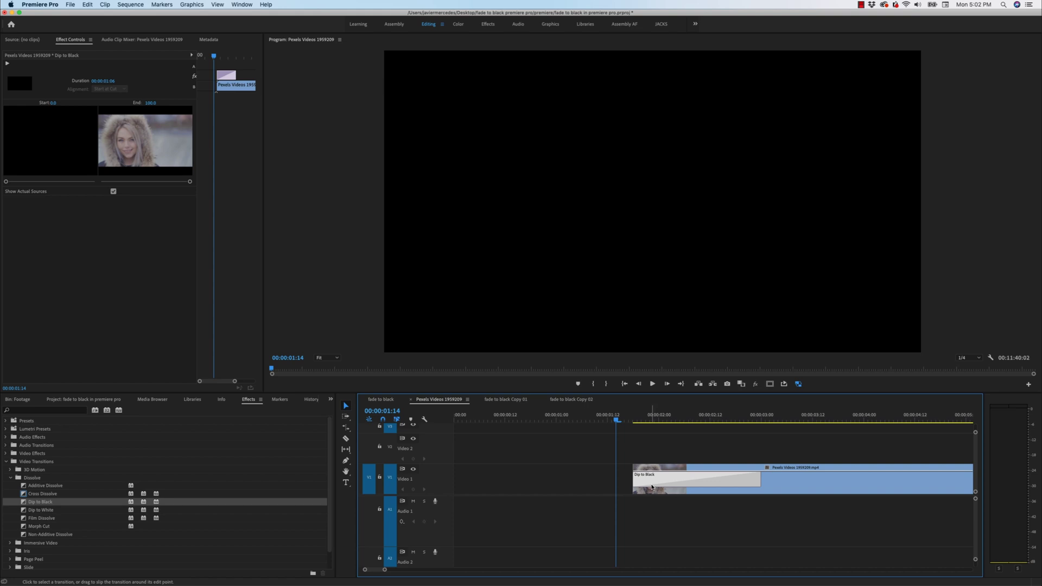
Set the Dip to Black transition's Start to about 50 on the woman's clip.
{"action": "left_click", "coordinate": [761, 481]}
{"action": "mouse_move", "coordinate": [633, 419]}
{"action": "left_mouse_down"}
{"action": "mouse_move", "coordinate": [644, 423]}
{"action": "mouse_move", "coordinate": [635, 428]}
{"action": "left_mouse_up"}
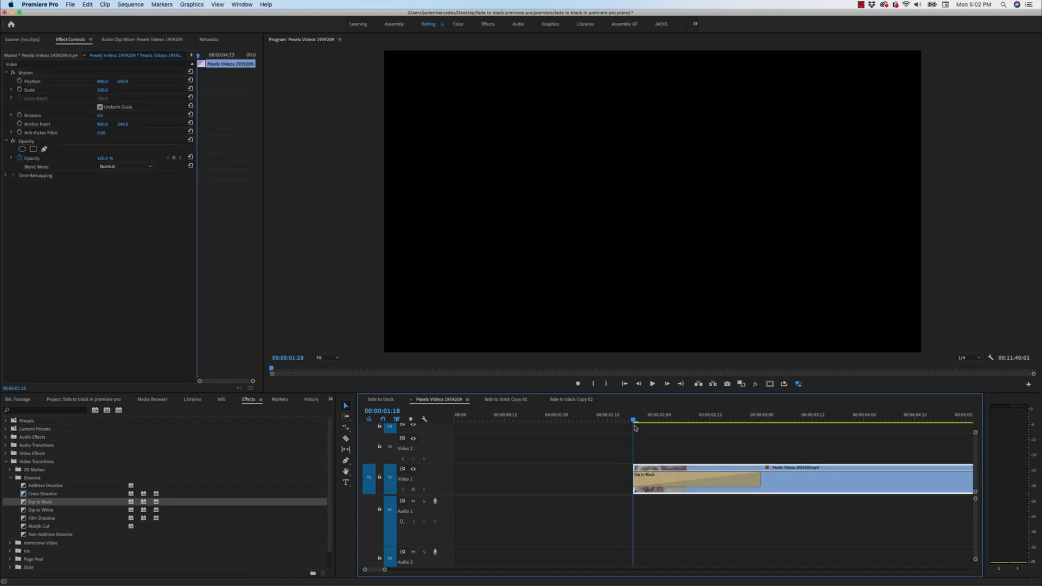
{"action": "left_click", "coordinate": [638, 475]}
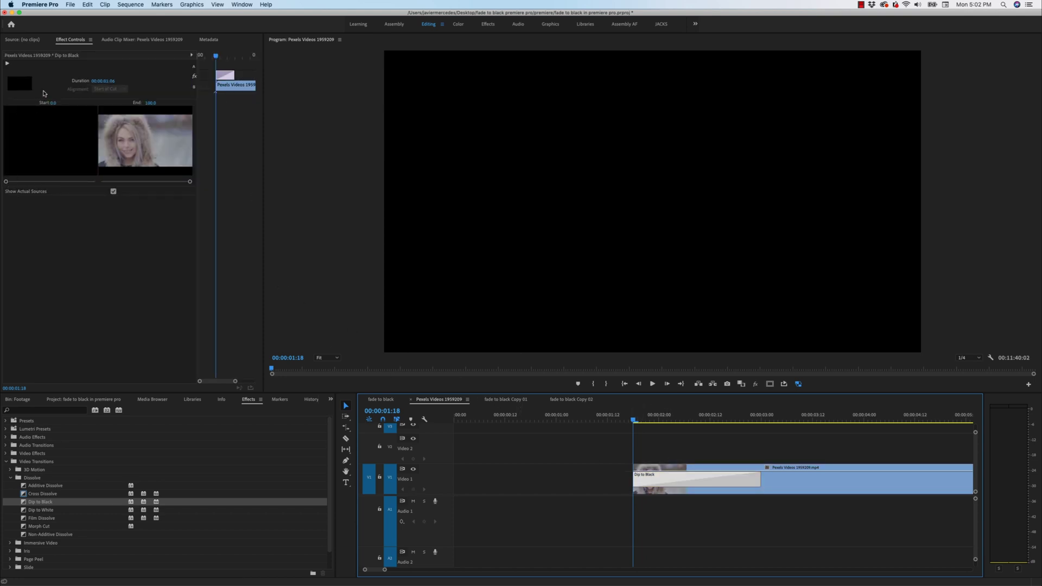
{"action": "left_click_drag", "start_coordinate": [6, 182], "coordinate": [7, 182]}
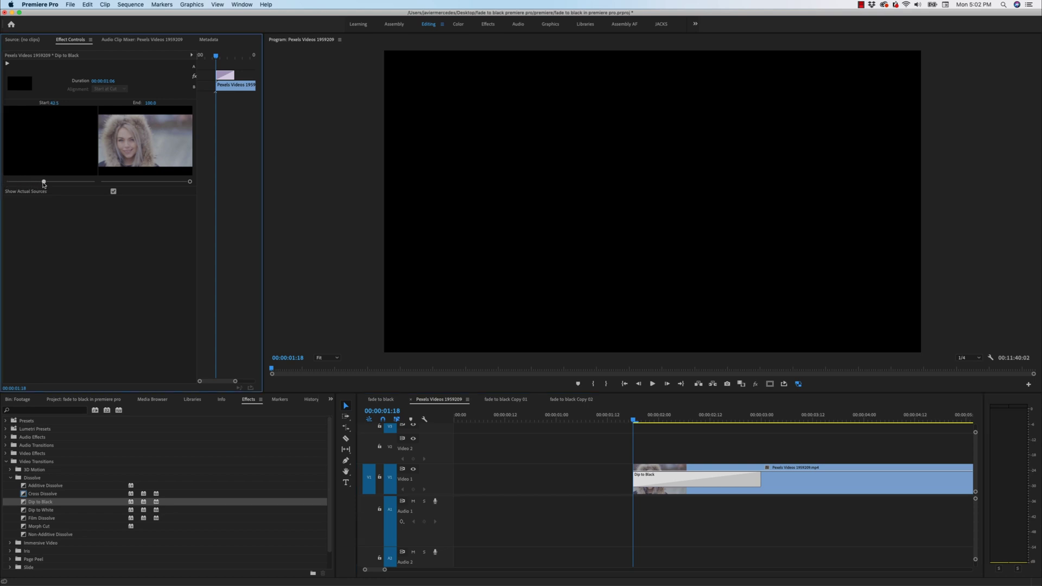
{"action": "left_click_drag", "start_coordinate": [50, 184], "coordinate": [51, 182]}
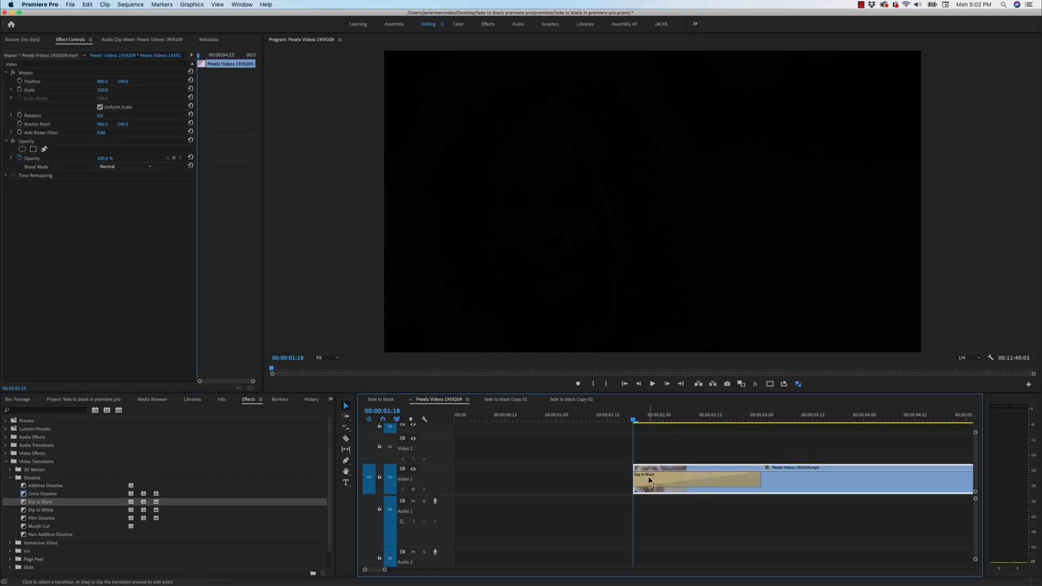
Preview the shortened fade-in, zoom the timeline out, and move the kitchen clip beside the woman's clip.
{"action": "left_click_drag", "start_coordinate": [633, 420], "coordinate": [695, 485]}
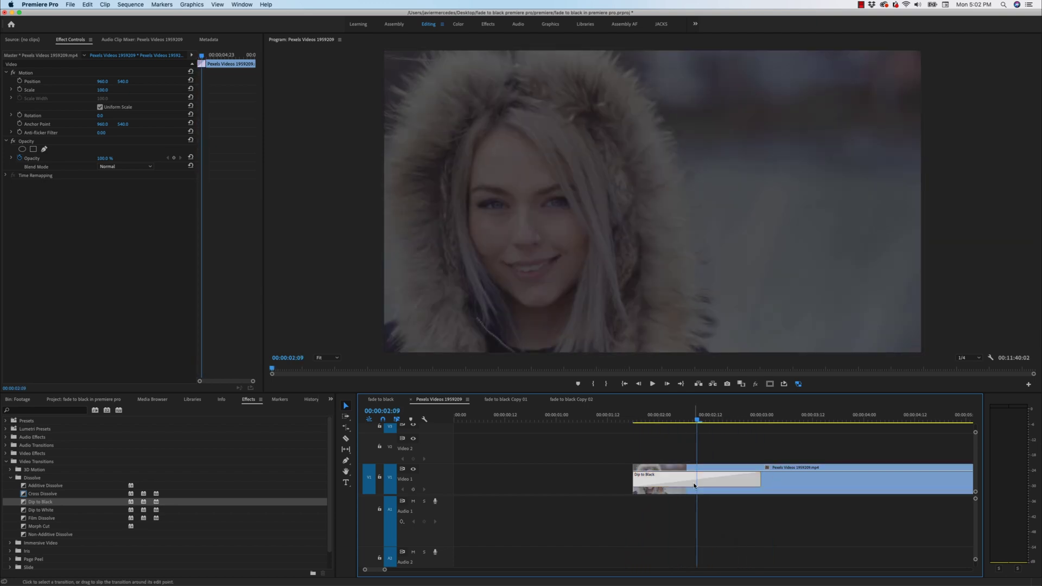
{"action": "left_click", "coordinate": [695, 485]}
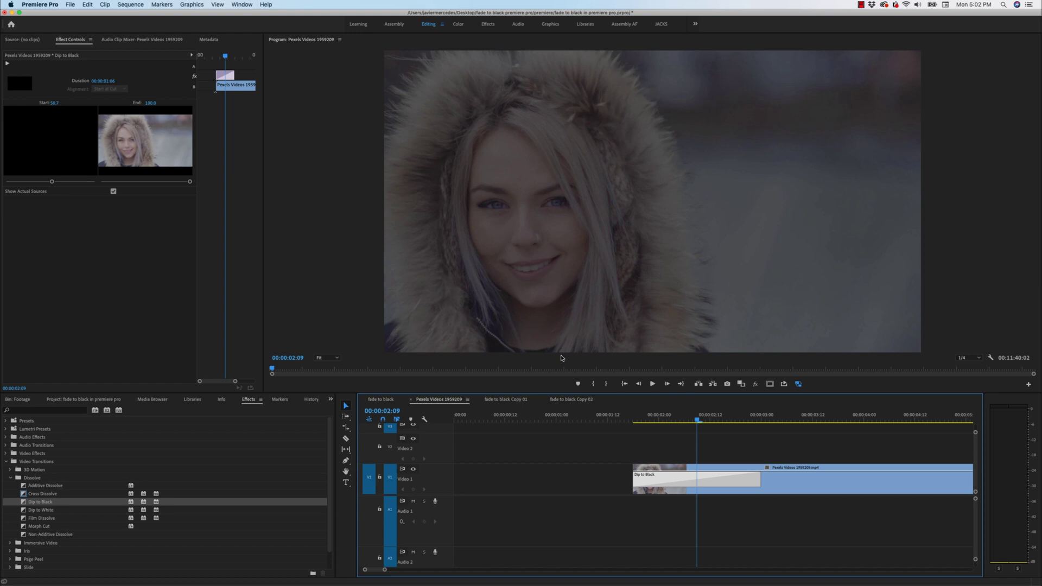
{"action": "key", "text": "backslash"}
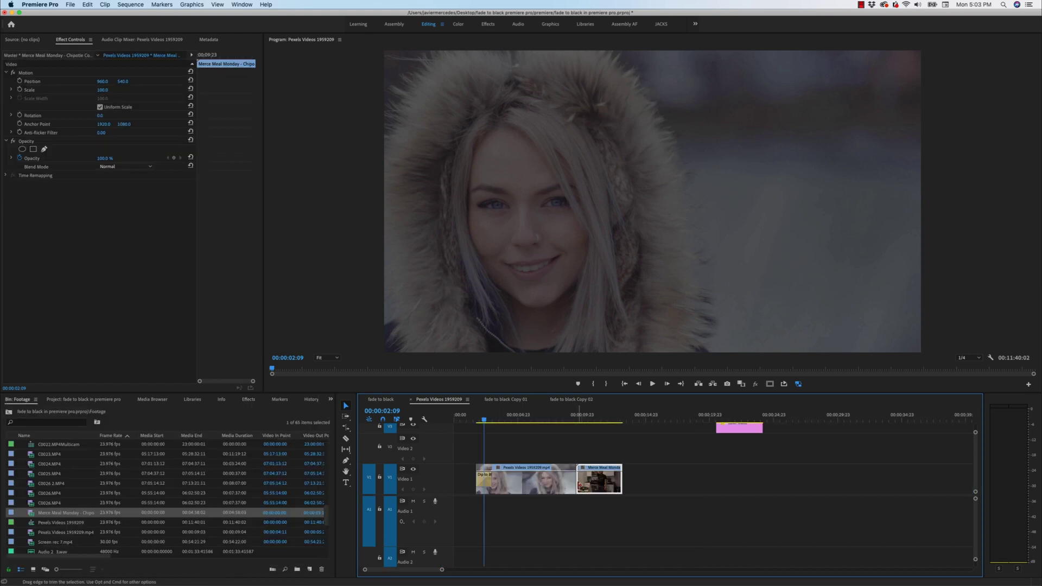
{"action": "left_click_drag", "start_coordinate": [603, 482], "coordinate": [537, 487]}
Add a Dip to Black at the cut between the woman's and kitchen clips, then preview it.
{"action": "left_click", "coordinate": [566, 482]}
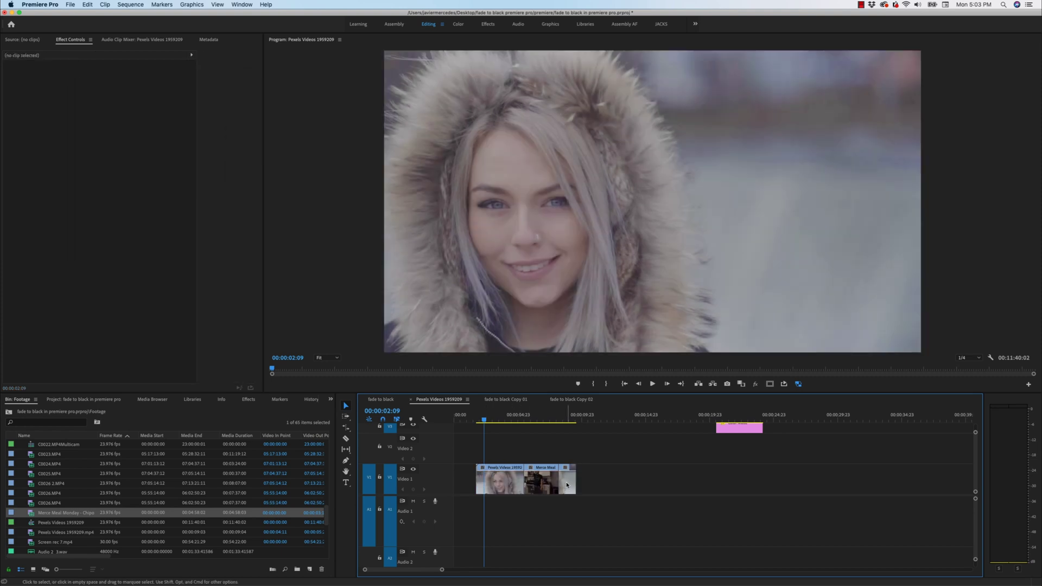
{"action": "key", "text": "backslash"}
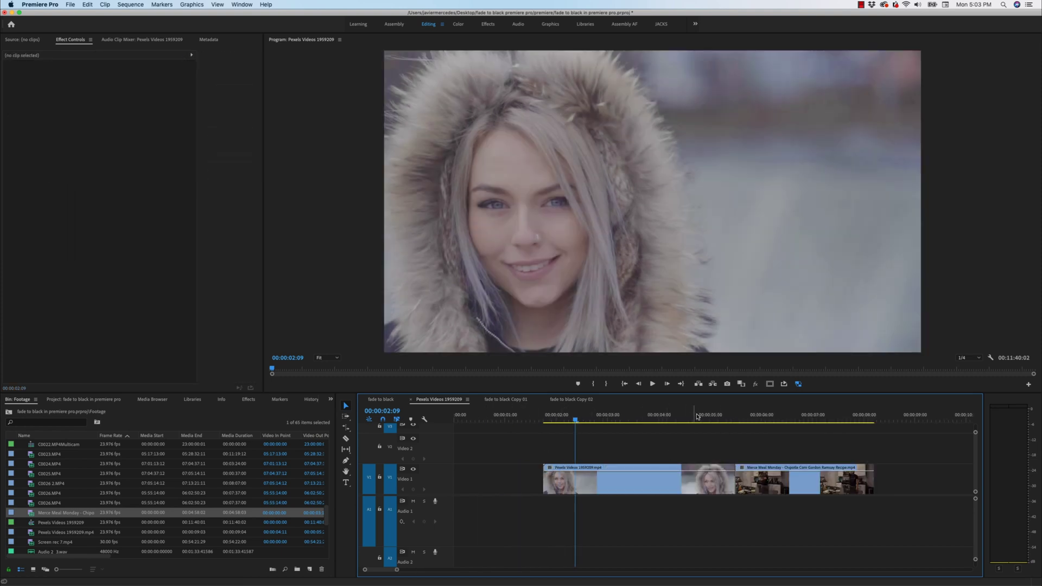
{"action": "mouse_move", "coordinate": [698, 418]}
{"action": "left_mouse_down"}
{"action": "mouse_move", "coordinate": [786, 426]}
{"action": "mouse_move", "coordinate": [708, 418]}
{"action": "left_mouse_up"}
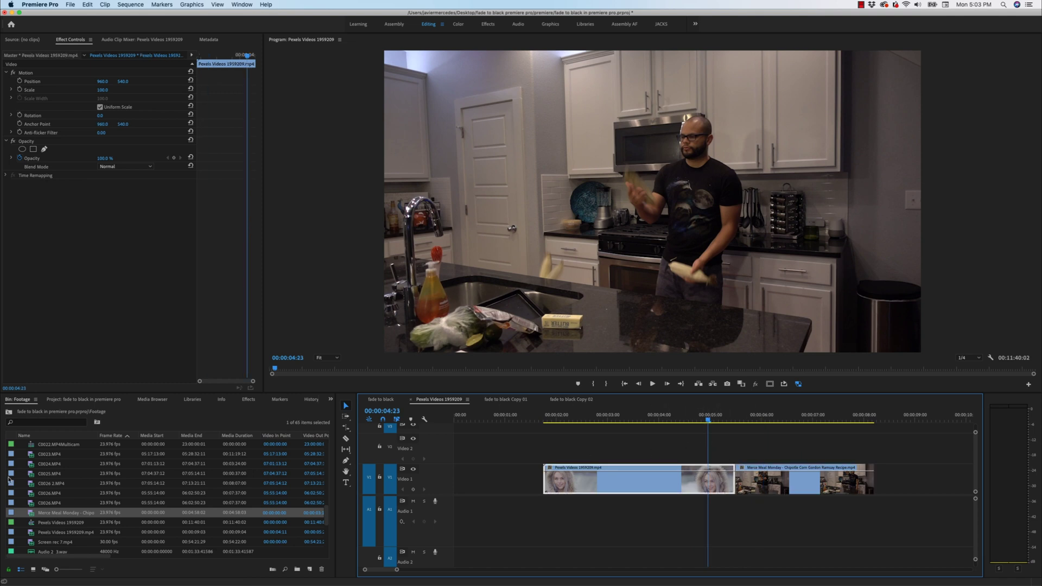
{"action": "key", "text": "shift+7"}
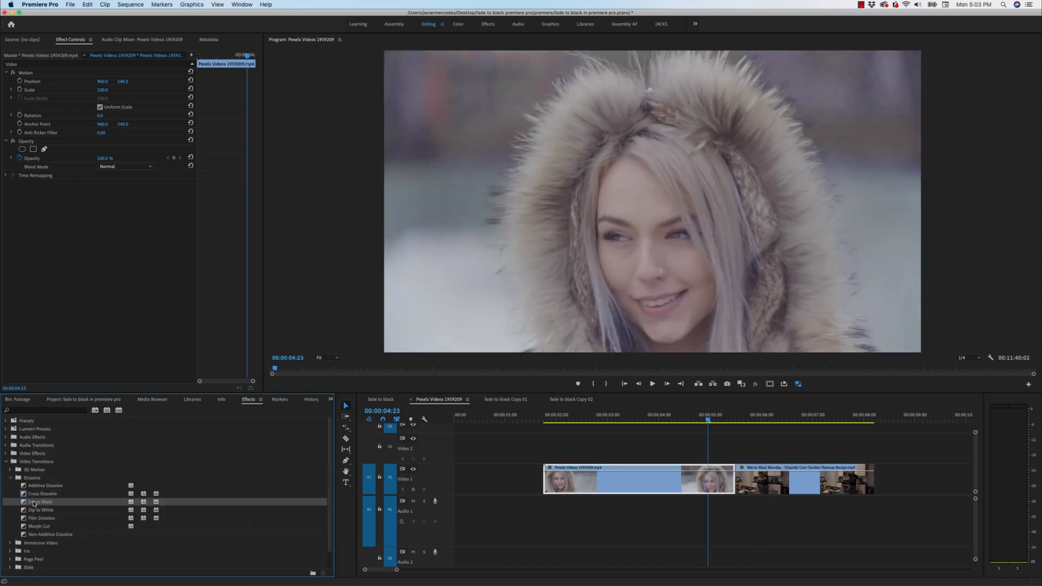
{"action": "left_click_drag", "start_coordinate": [673, 465], "coordinate": [736, 477]}
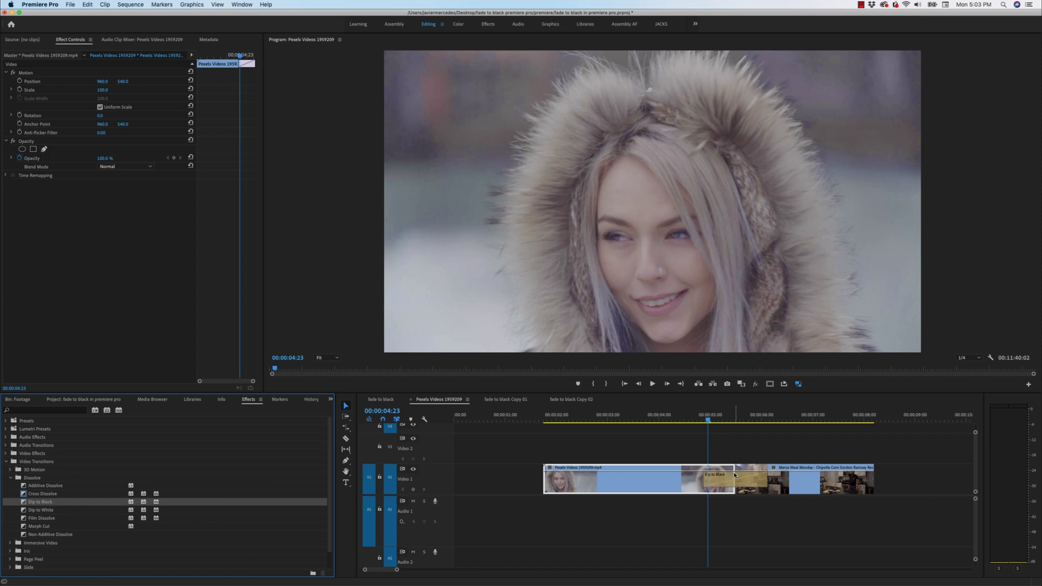
{"action": "left_click_drag", "start_coordinate": [708, 419], "coordinate": [735, 420]}
{"action": "left_click", "coordinate": [744, 470]}
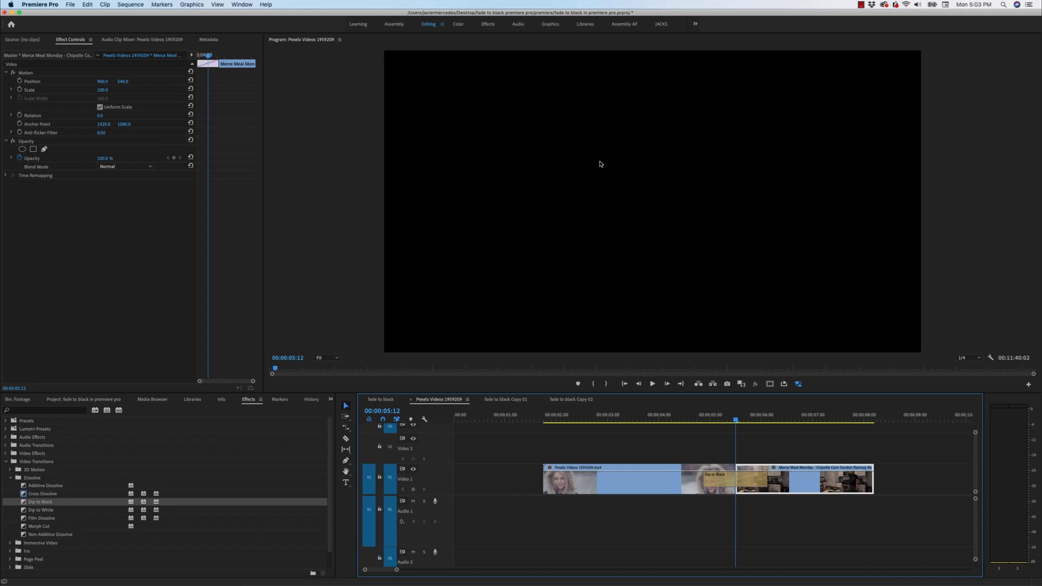
{"action": "left_click_drag", "start_coordinate": [735, 420], "coordinate": [862, 449]}
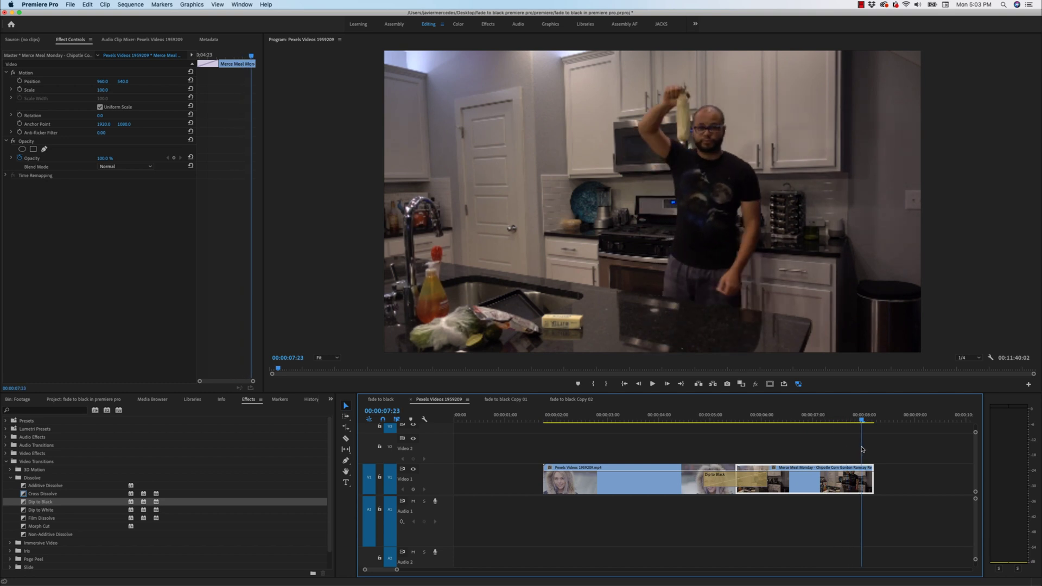